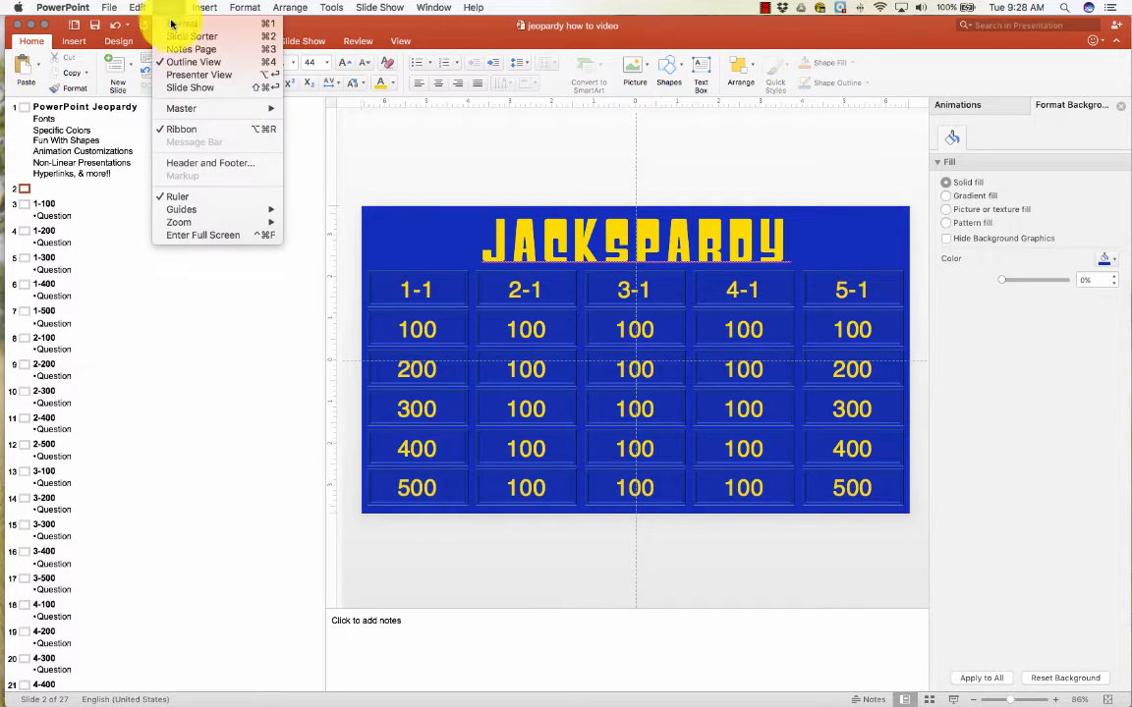
Step: Switch the presentation to Normal view and look through question slides 4 to 7
click(169, 12)
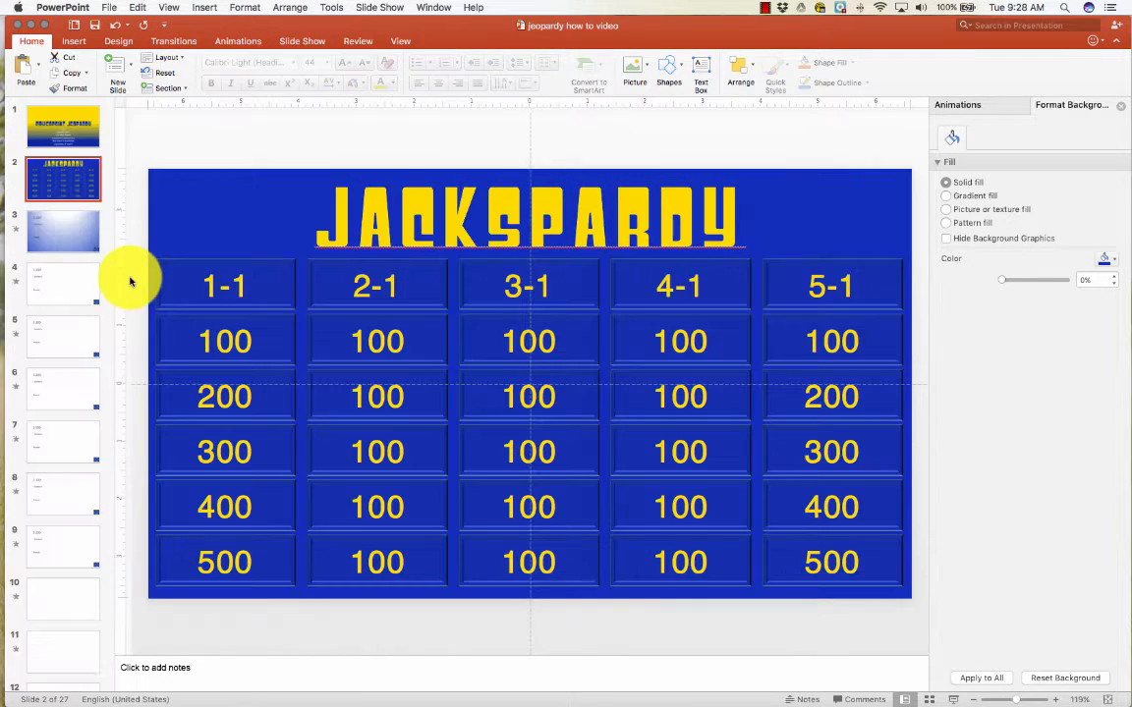
click(60, 293)
click(56, 340)
click(58, 397)
click(61, 447)
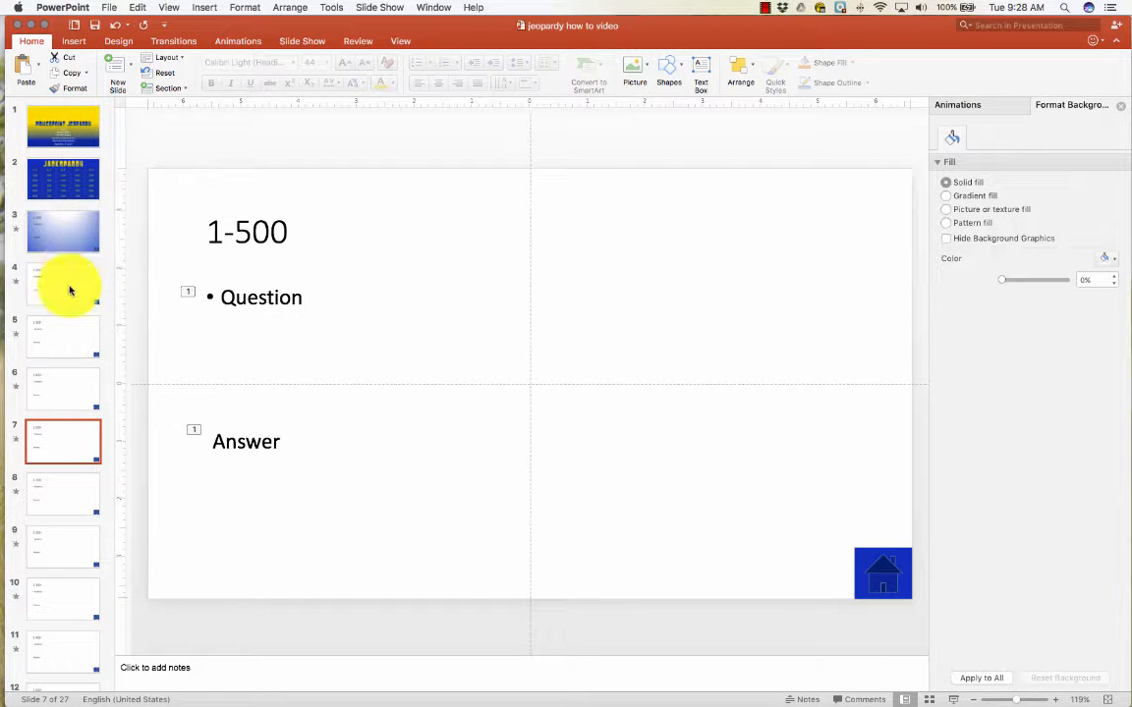
Step: Apply the radial blue gradient background of the 1-100 question slide to all slides
click(71, 240)
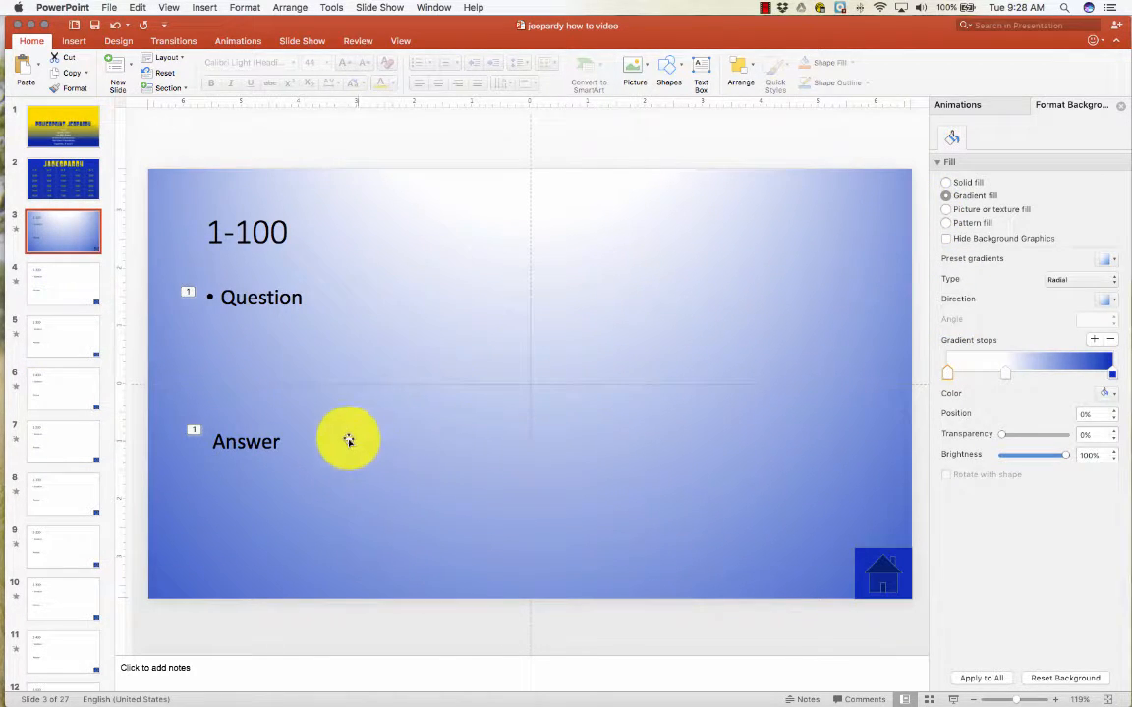
click(66, 284)
click(76, 246)
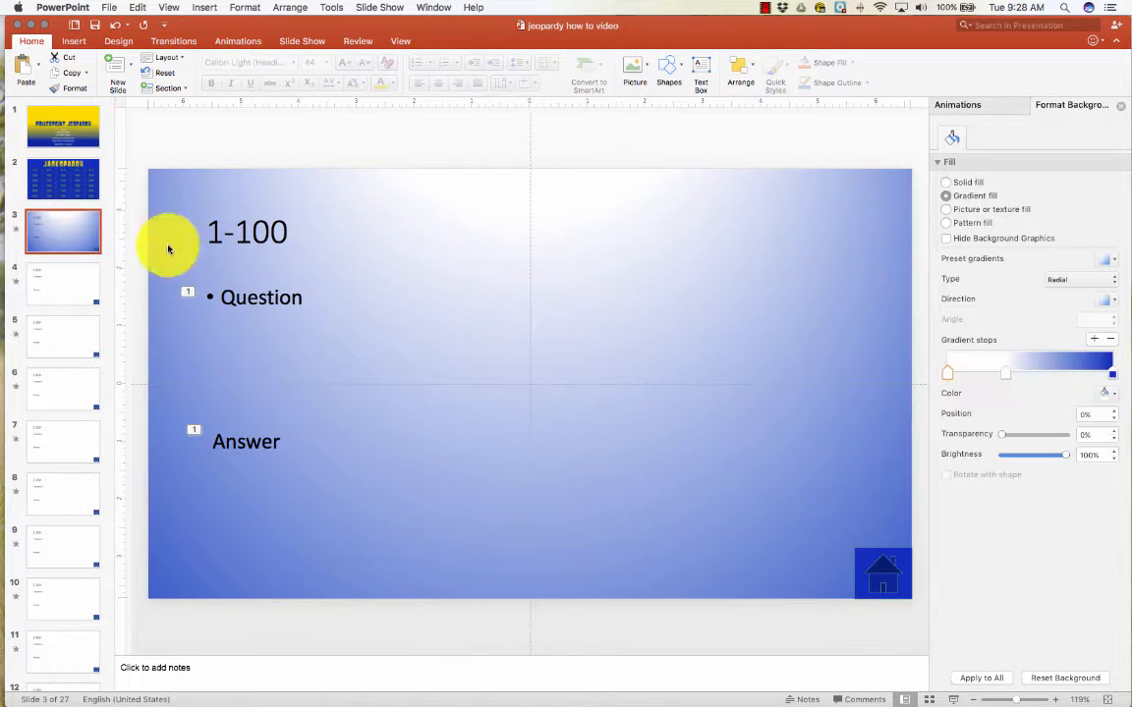
click(983, 678)
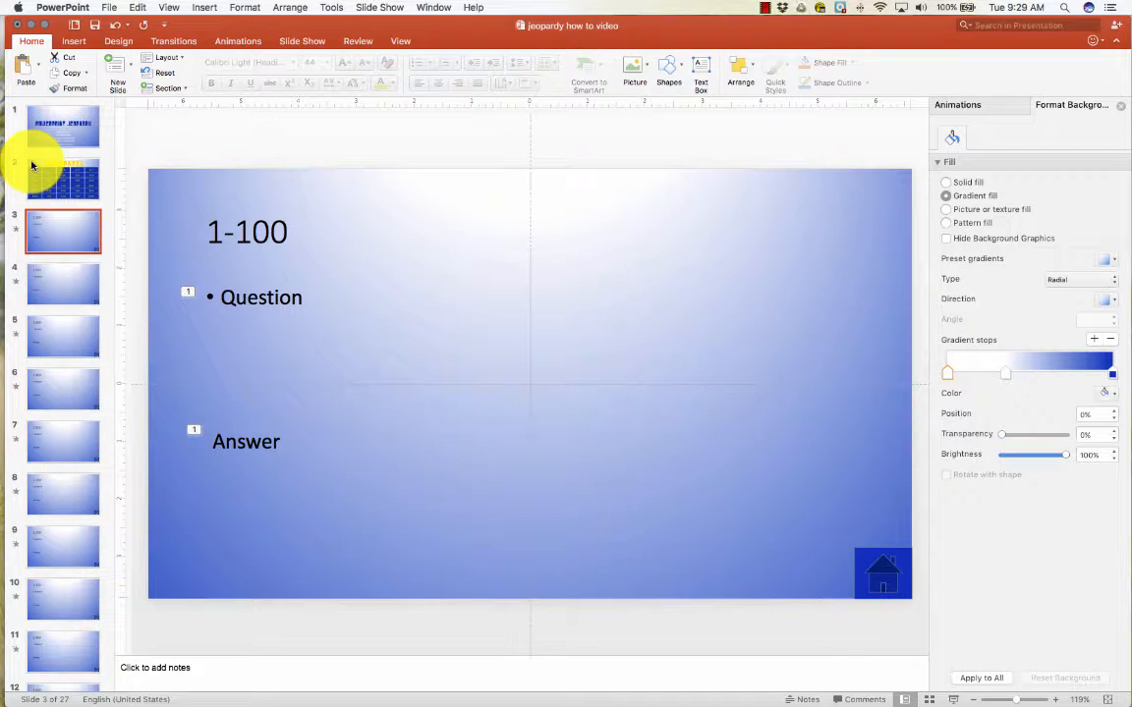
Step: Give the JACKSPARDY title box on slide 2 a solid dark blue fill
click(33, 165)
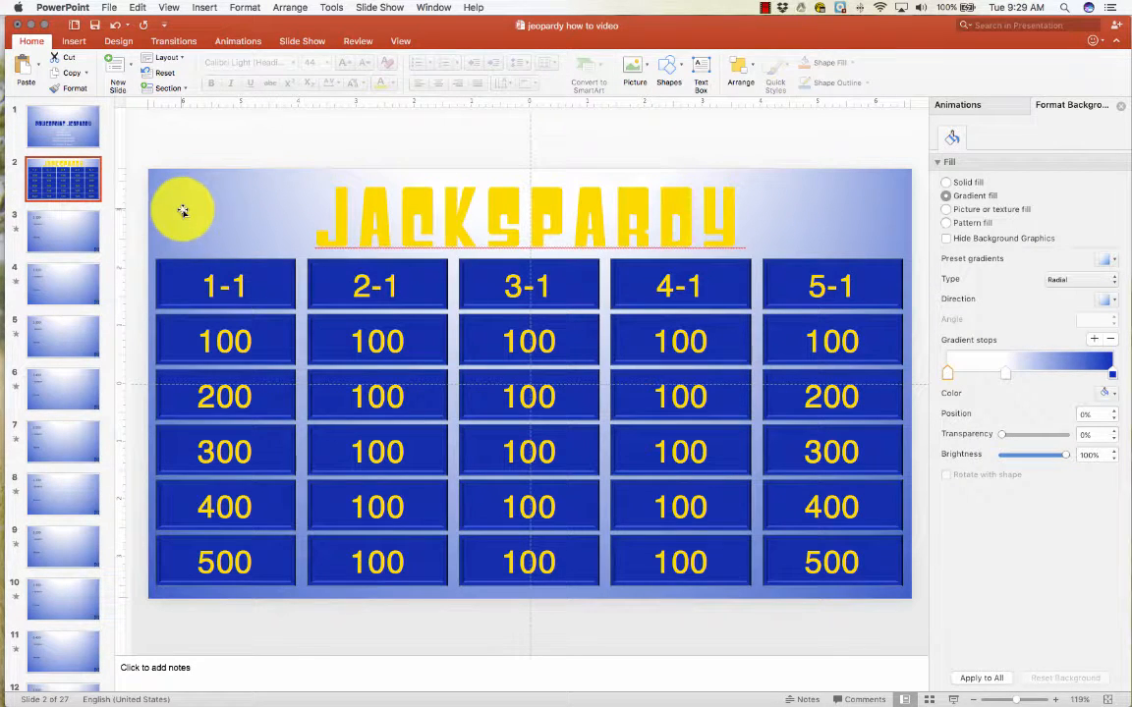
click(212, 211)
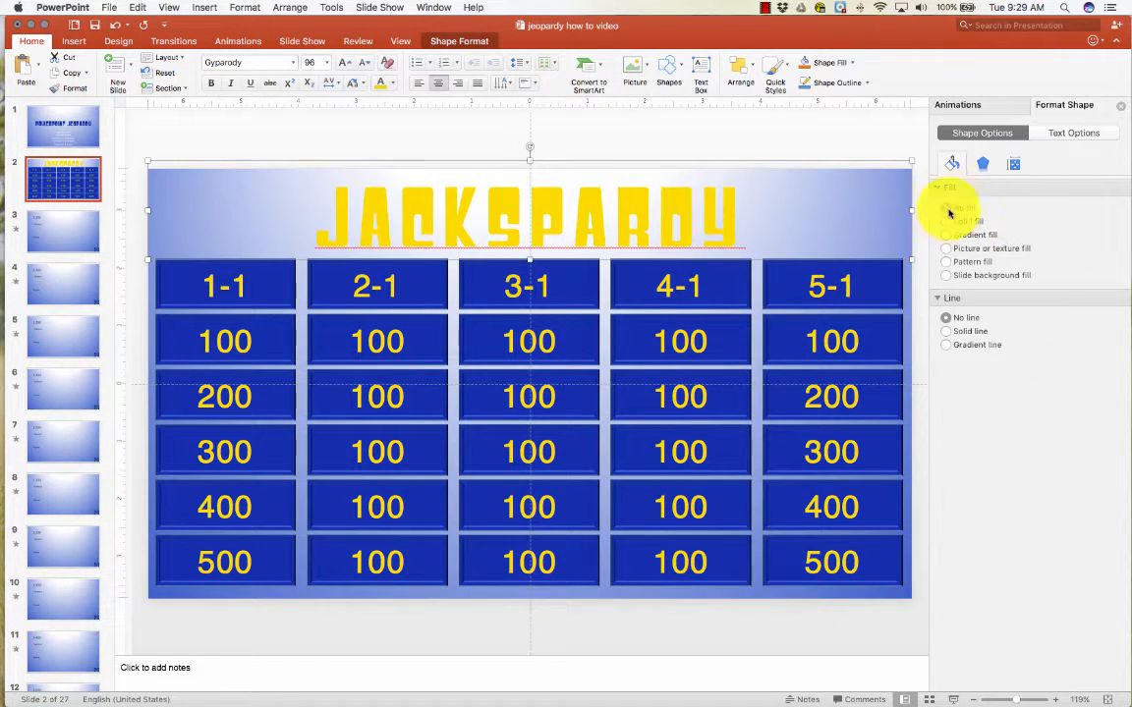
click(948, 222)
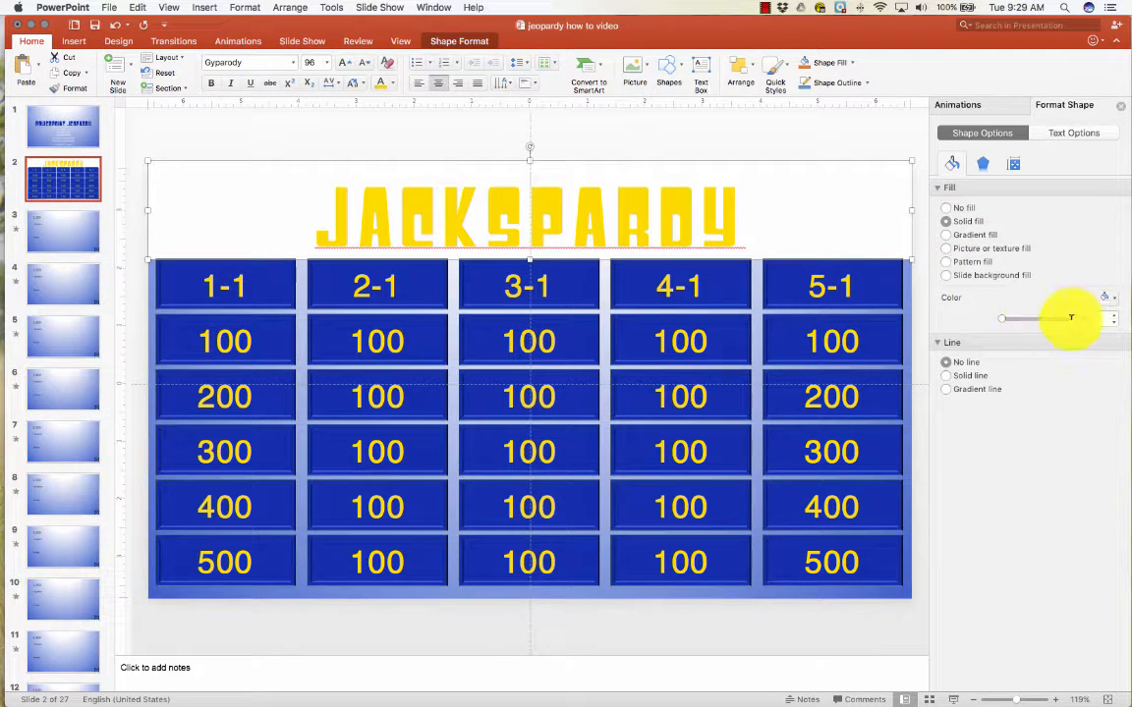
click(1106, 300)
click(912, 385)
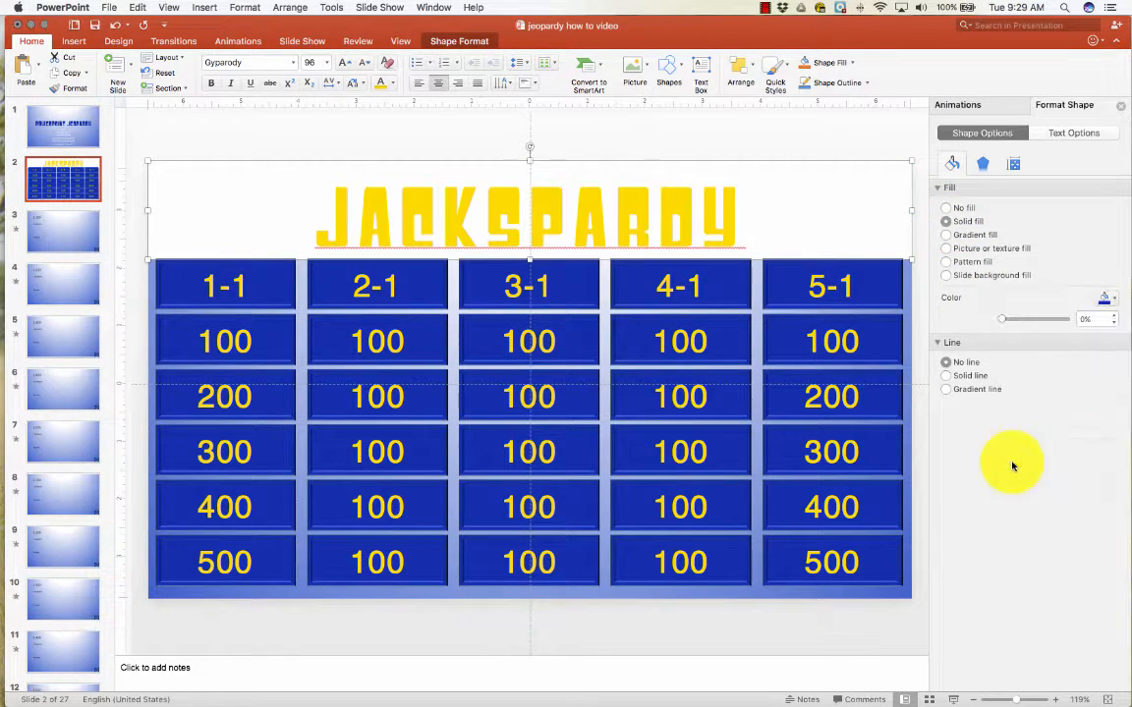
Step: Change the background of game board slide 2 to a solid dark blue fill
click(151, 274)
right_click(153, 276)
click(172, 455)
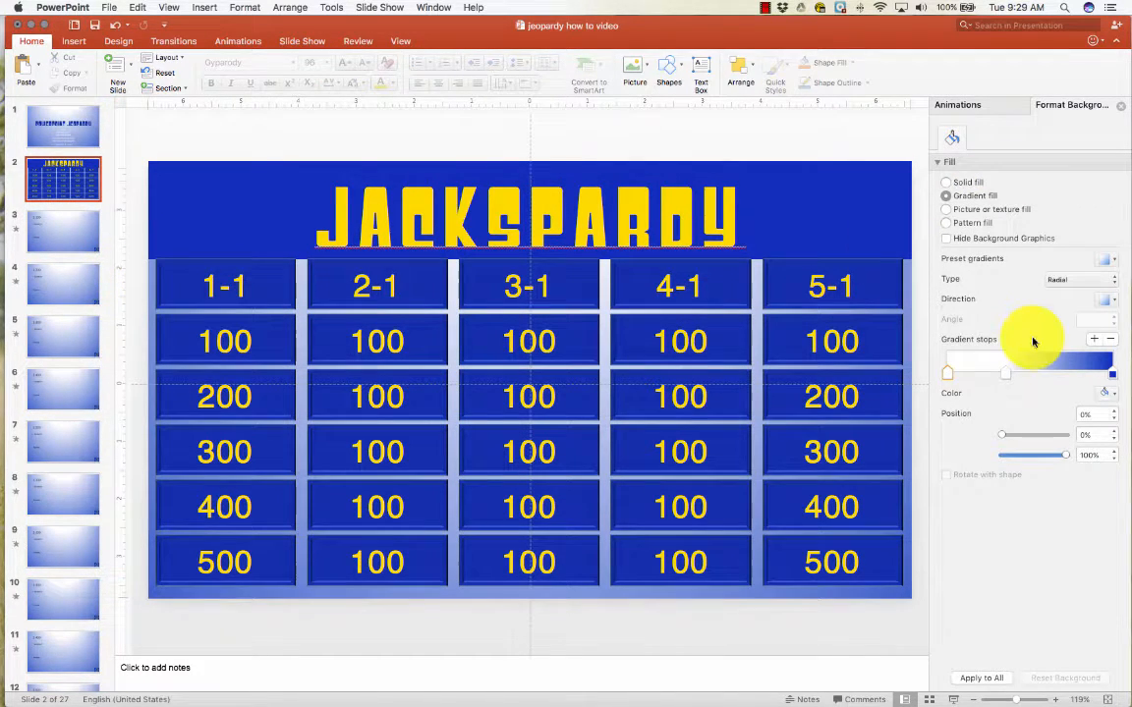
click(947, 184)
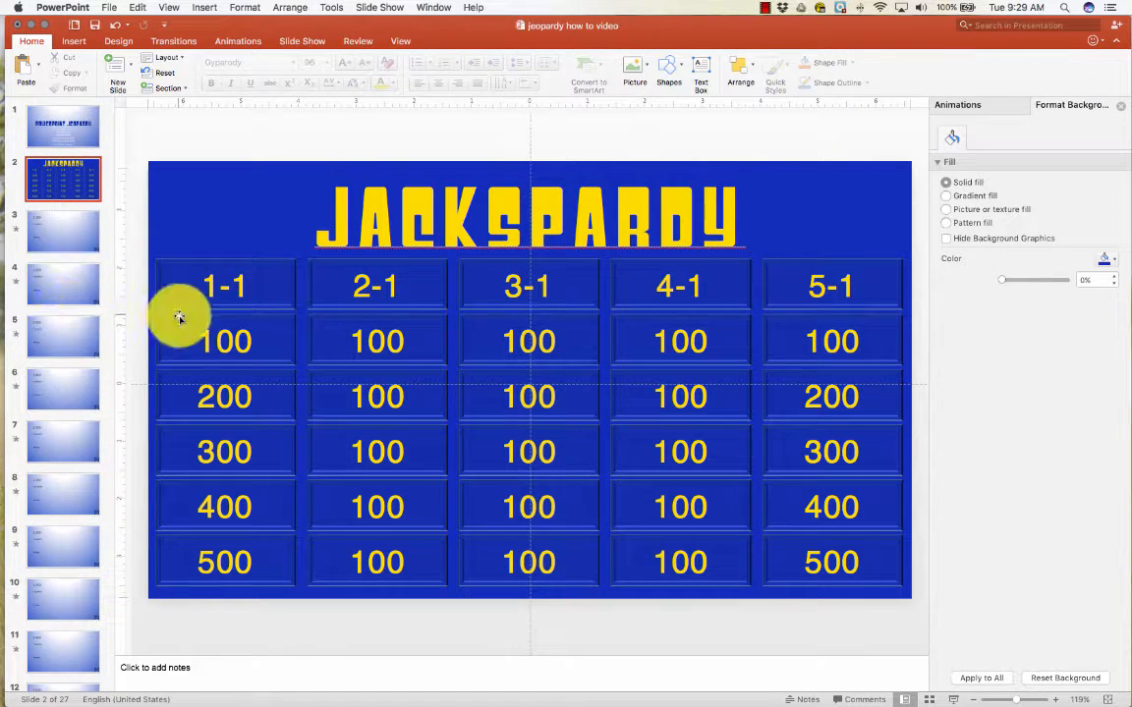
Step: Hyperlink the text 100 in the 1-1 column to slide "3. 1-100" in this document
click(206, 340)
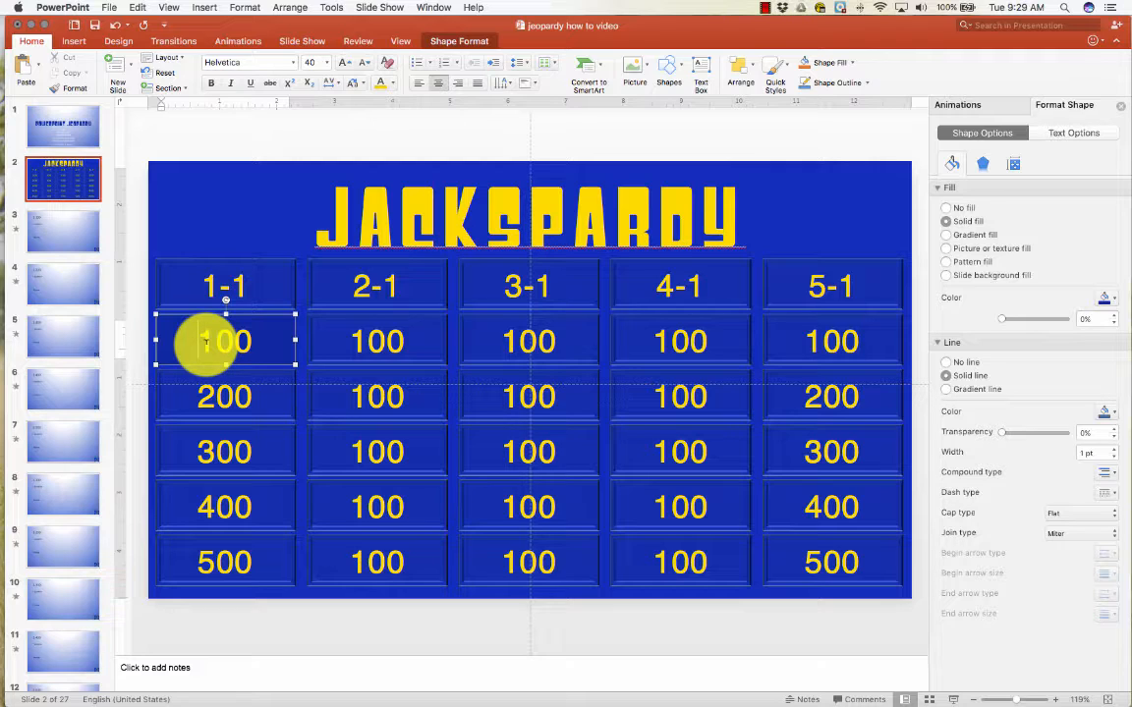
drag(206, 348, 245, 339)
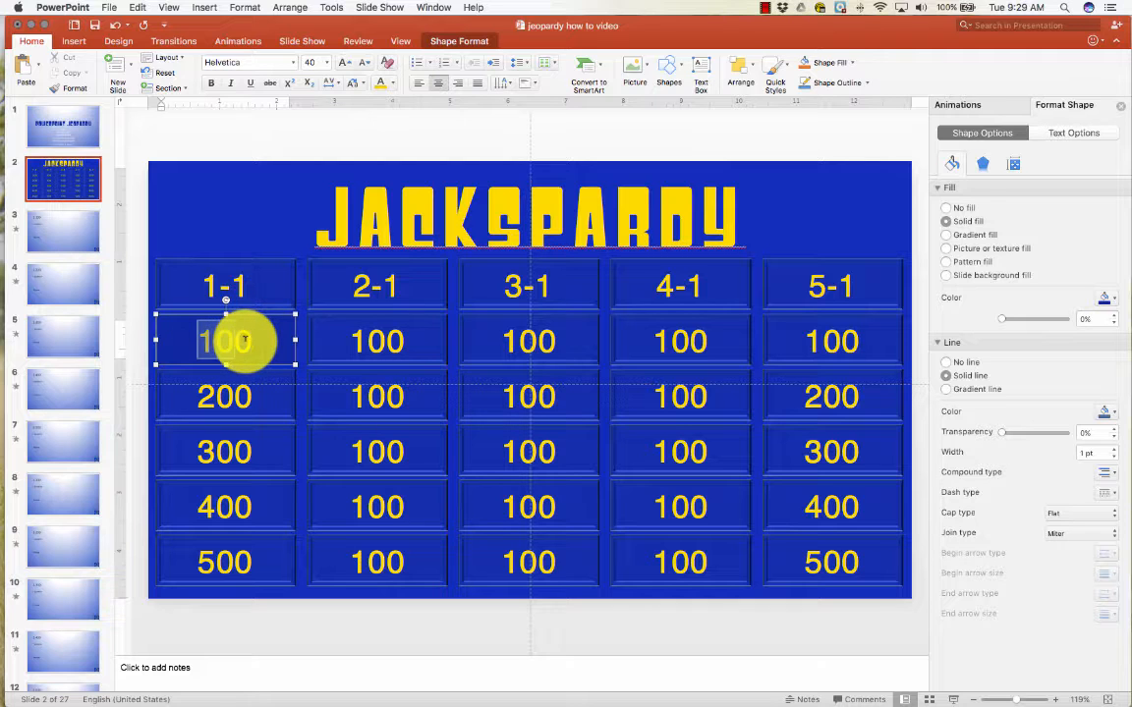
right_click(244, 347)
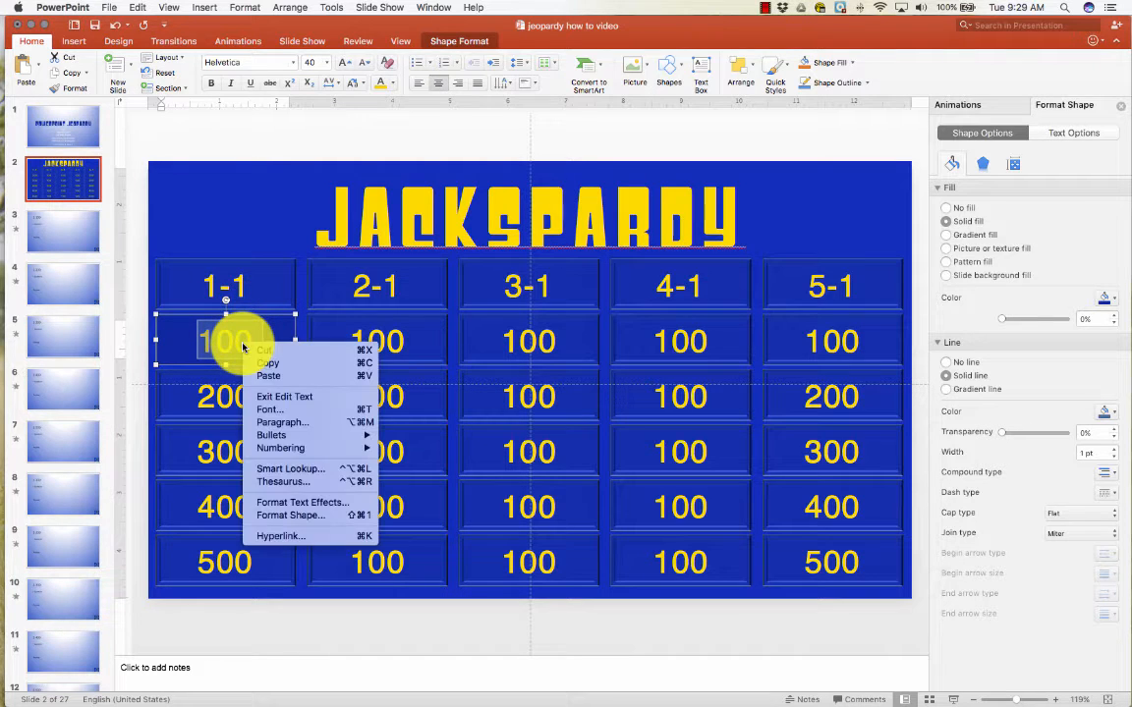
click(275, 533)
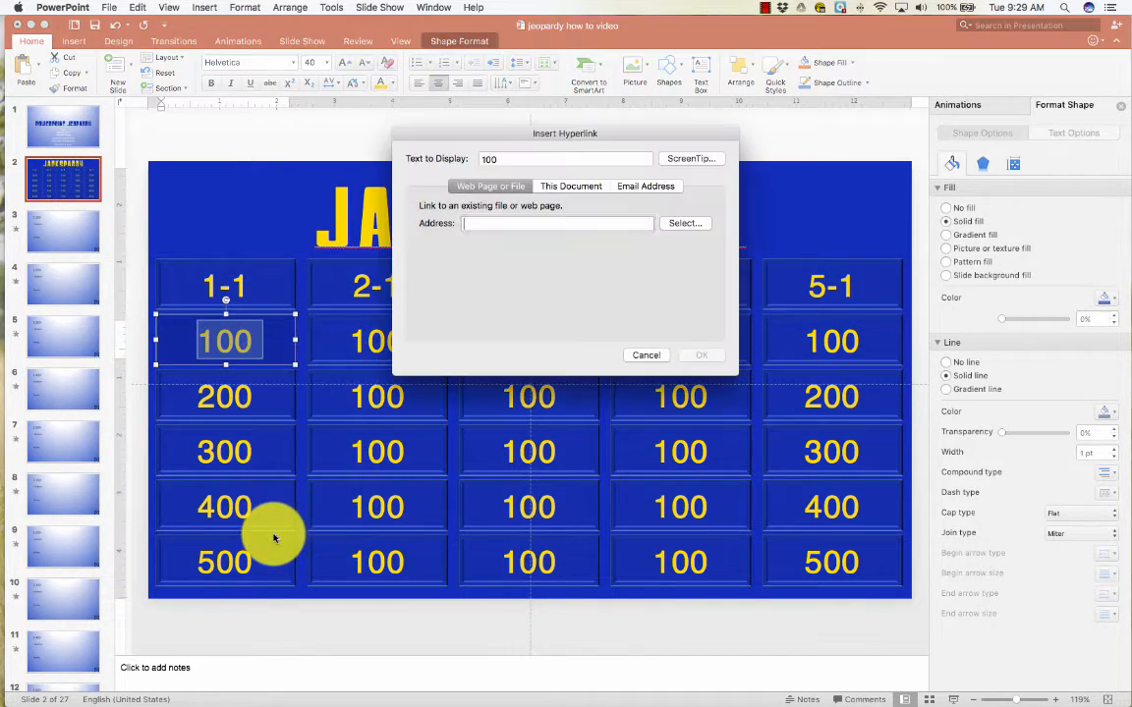
click(568, 189)
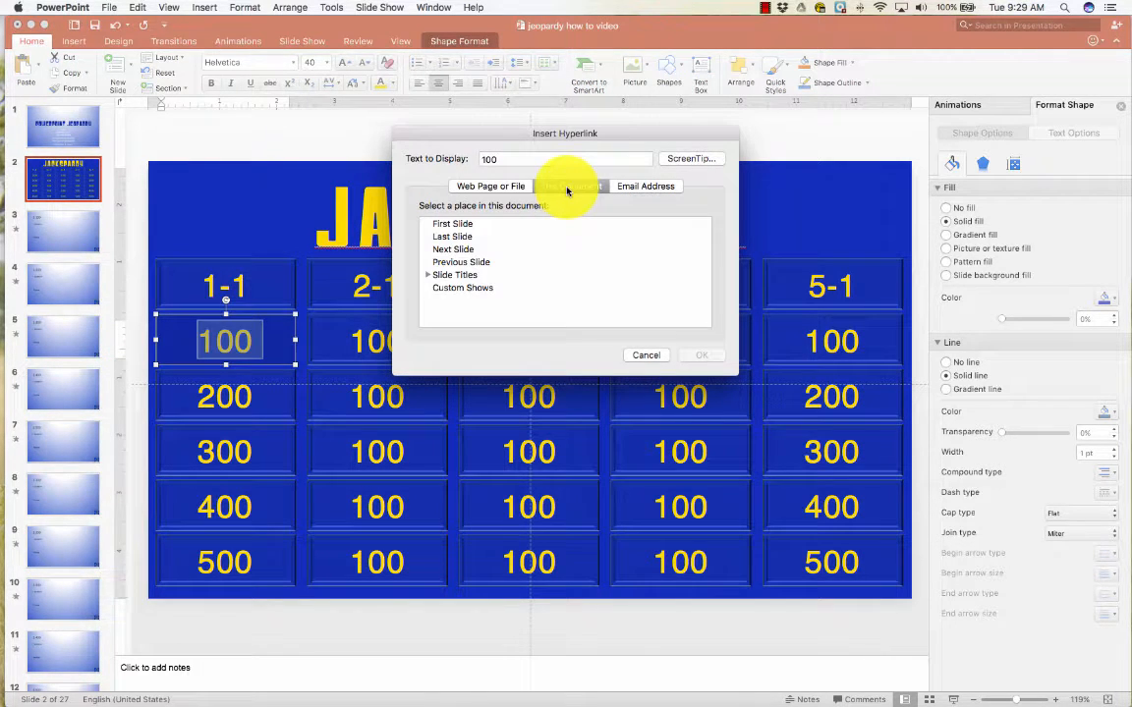
click(427, 275)
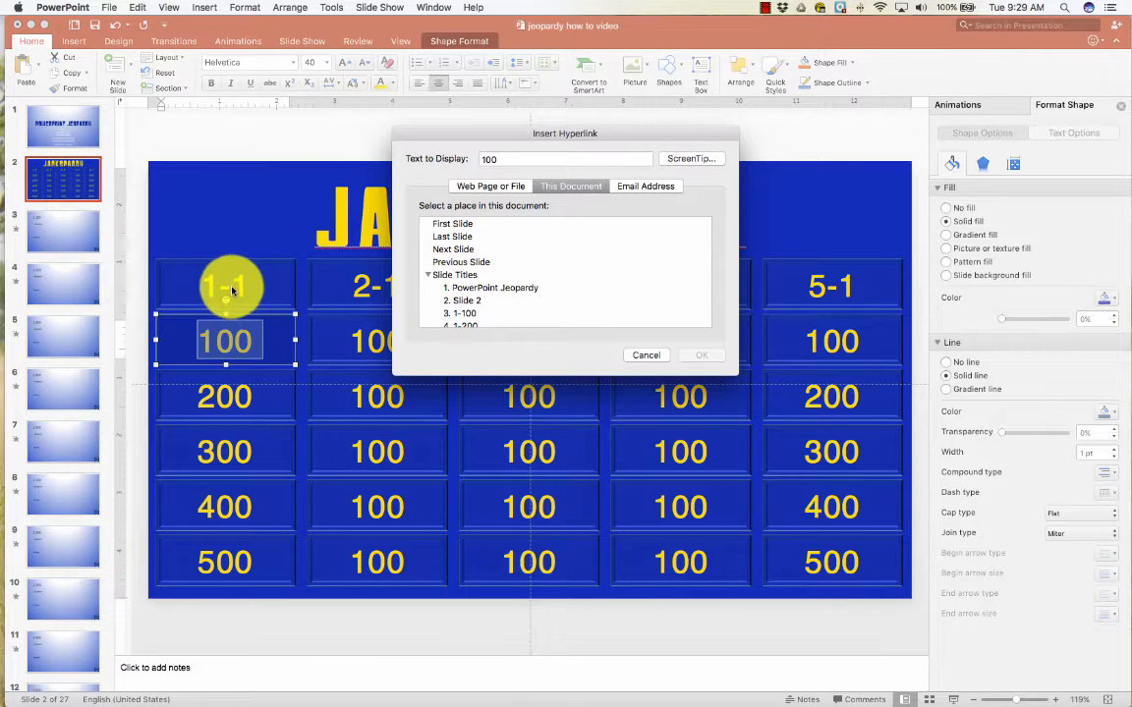
click(467, 314)
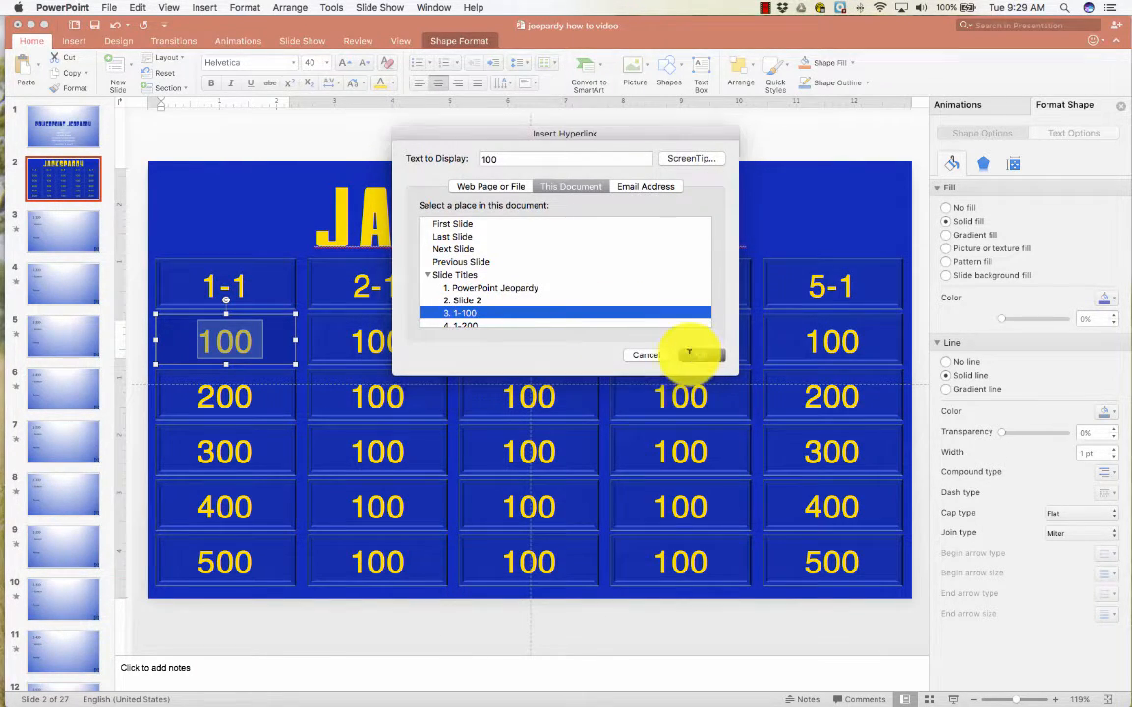
click(690, 355)
Step: Hyperlink the text 200 in the 1-1 column to slide "4. 1-200" in this document
click(202, 396)
double_click(225, 396)
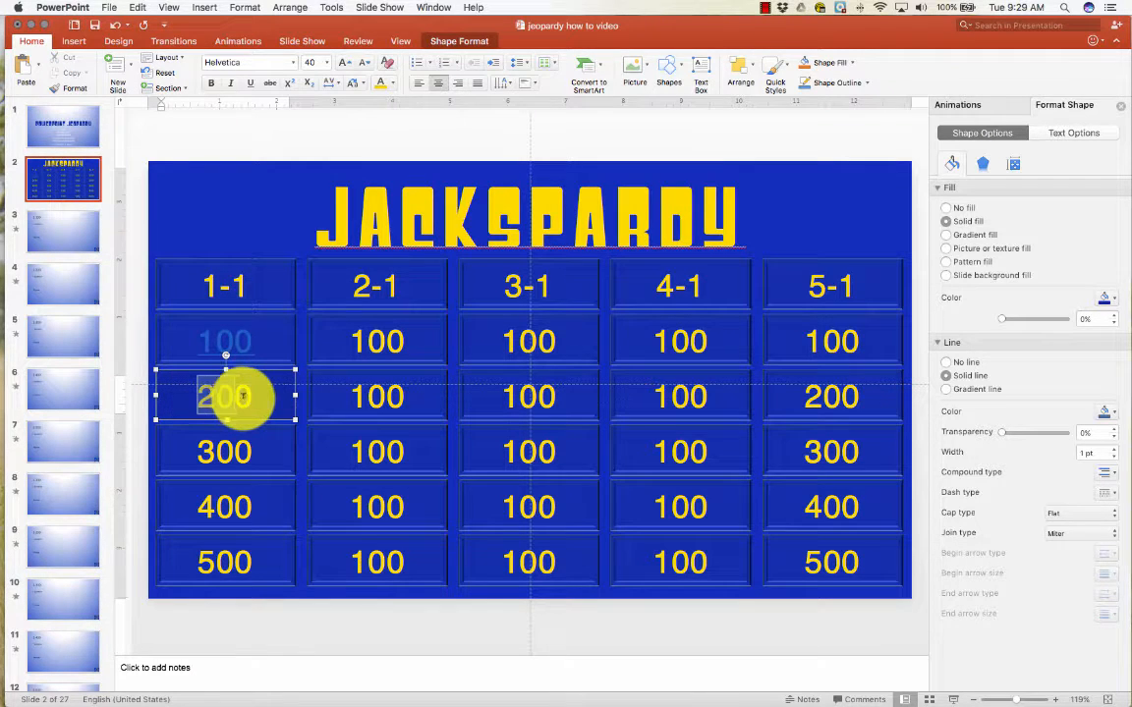
right_click(244, 401)
click(275, 660)
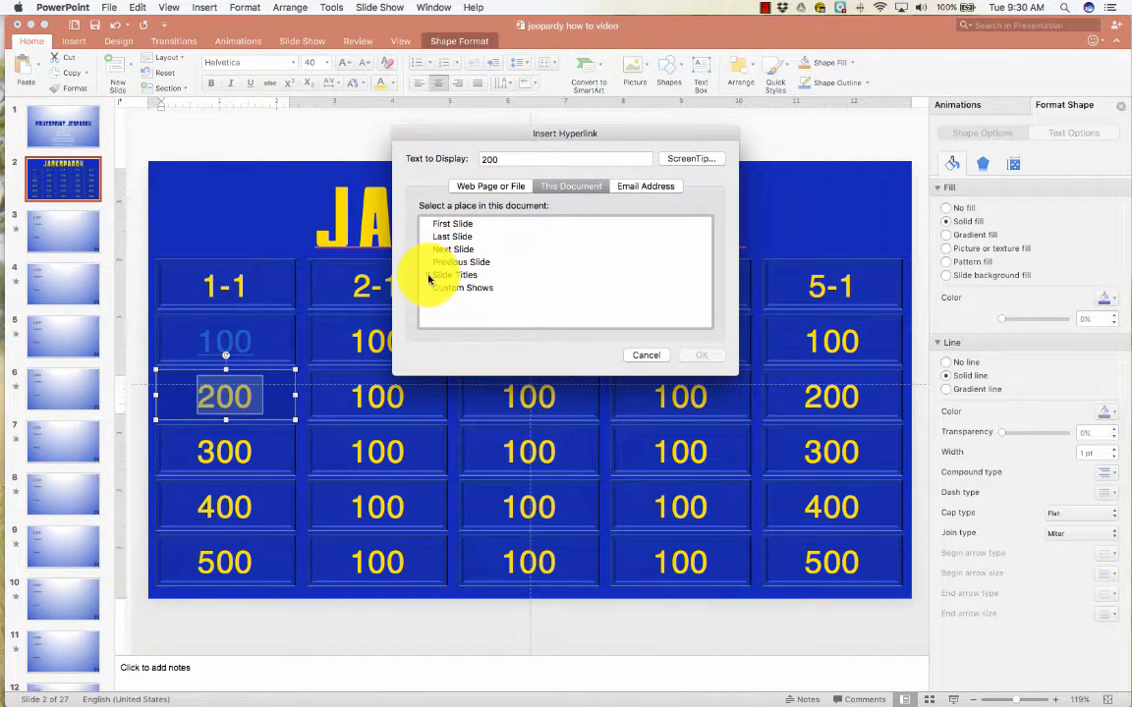
click(429, 279)
scroll(457, 285, down, 2)
click(462, 291)
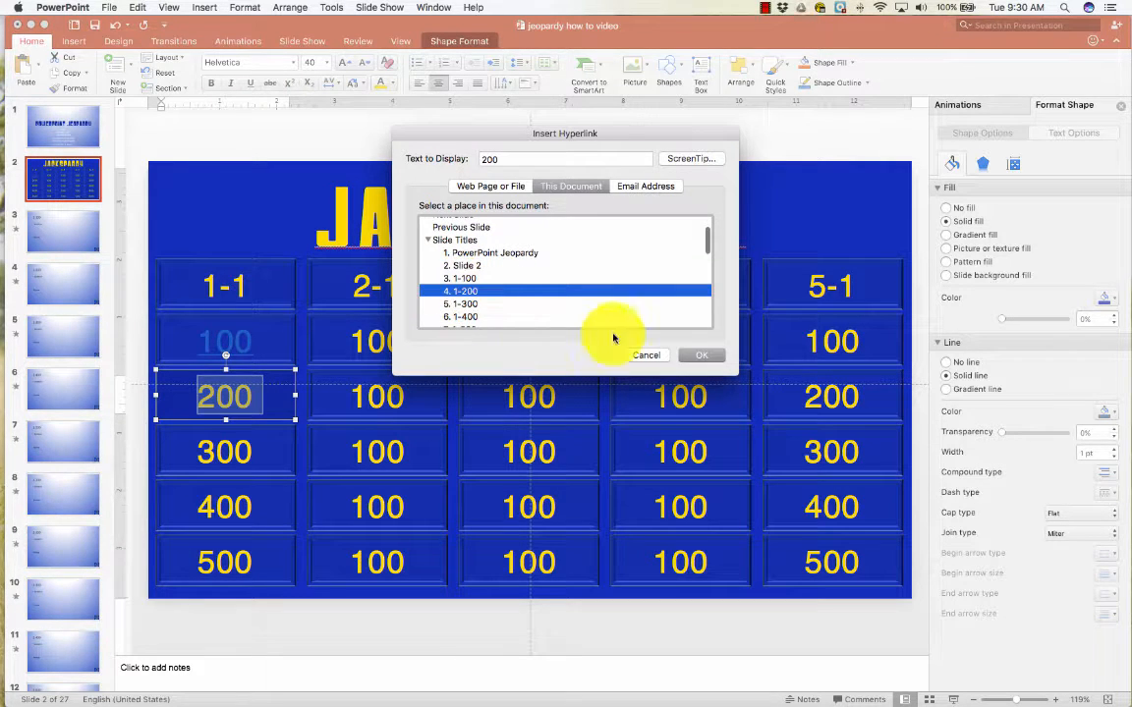
click(696, 353)
Step: Hyperlink the text 300 in the 1-1 column to slide "5. 1-300" in this document
double_click(218, 448)
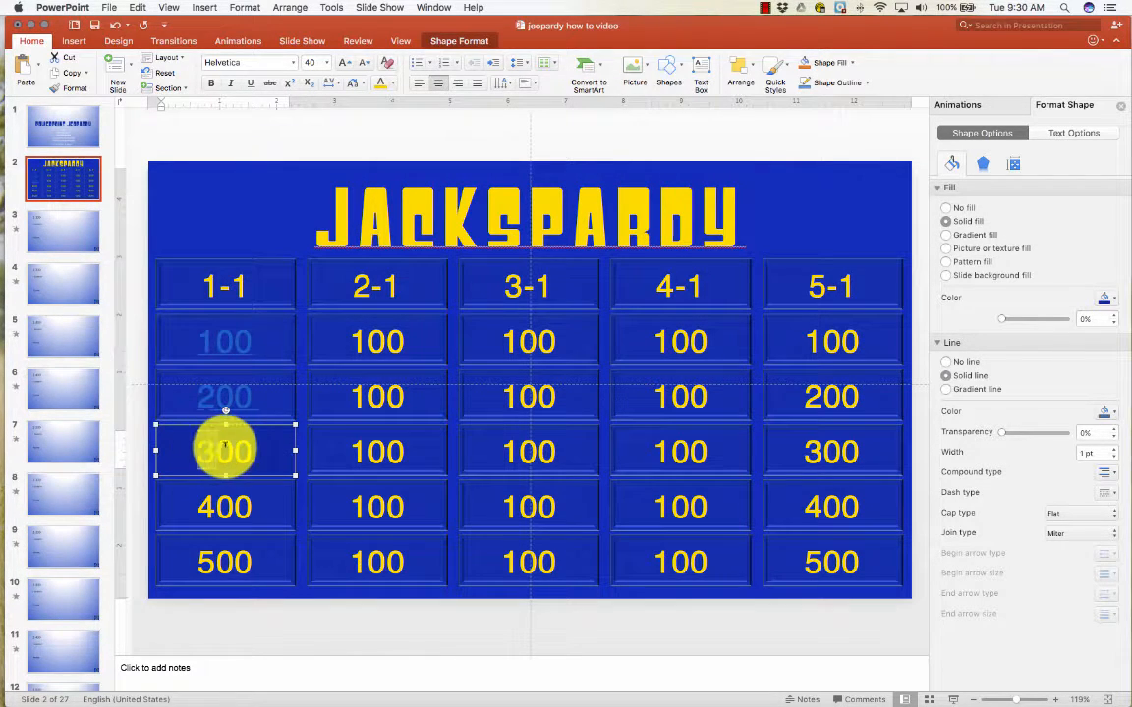
right_click(222, 447)
click(198, 447)
drag(199, 448, 252, 448)
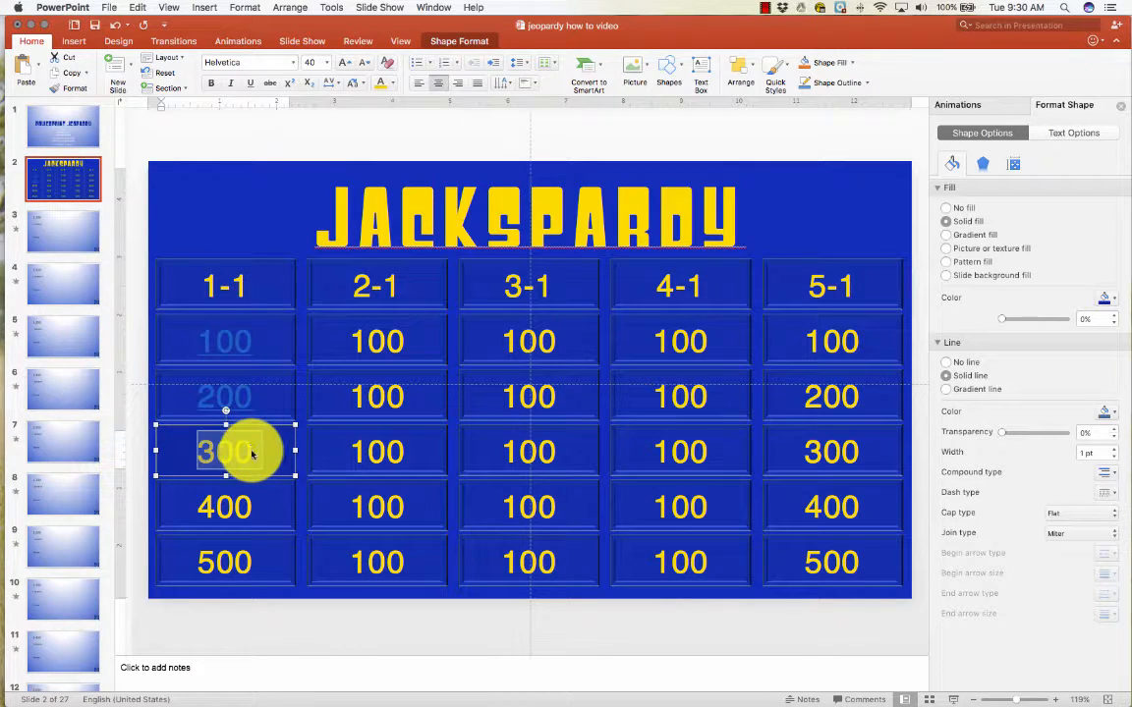
key(super+k)
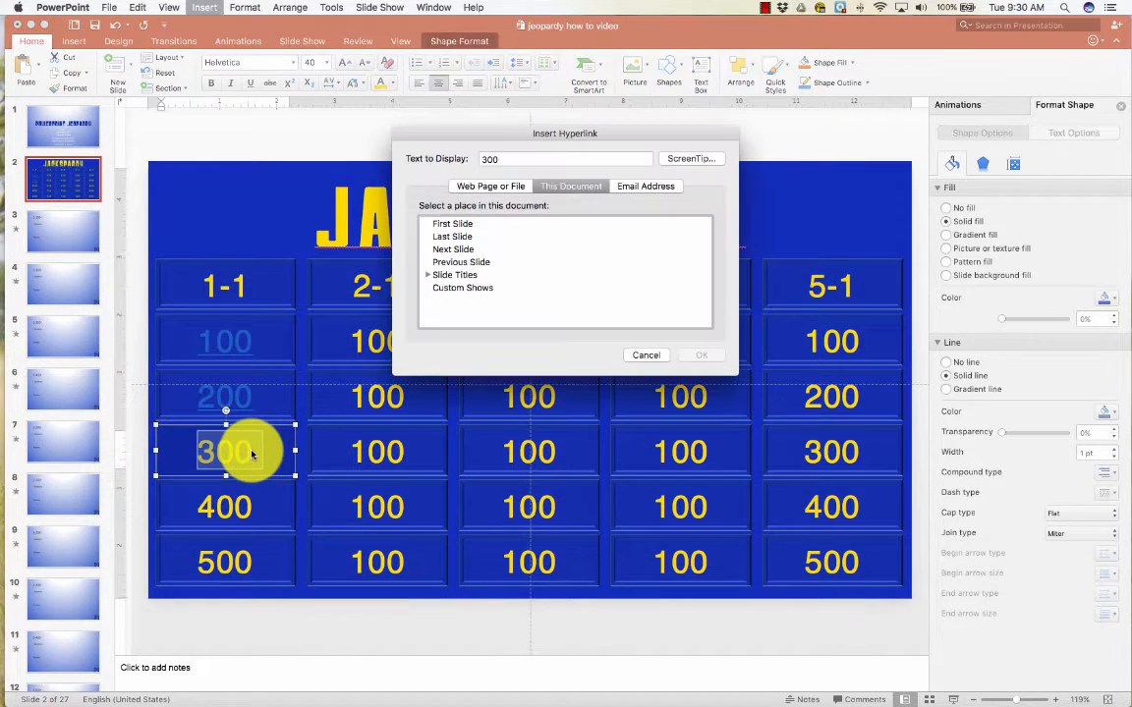
scroll(462, 275, down, 5)
click(456, 266)
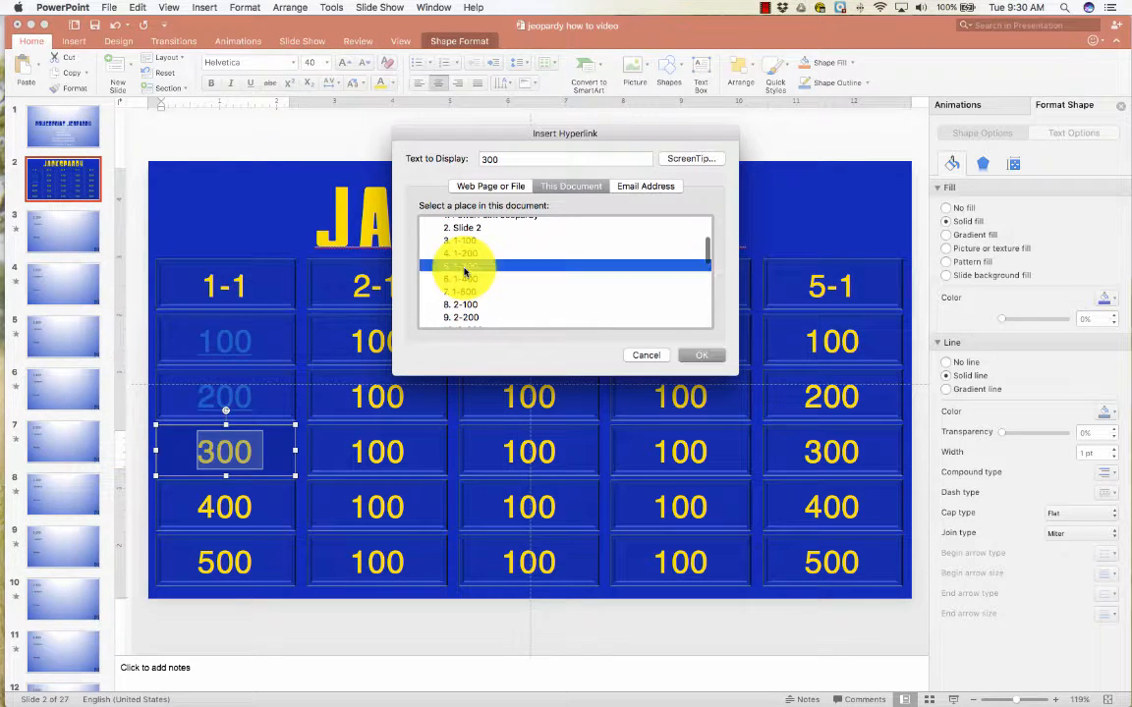
click(689, 356)
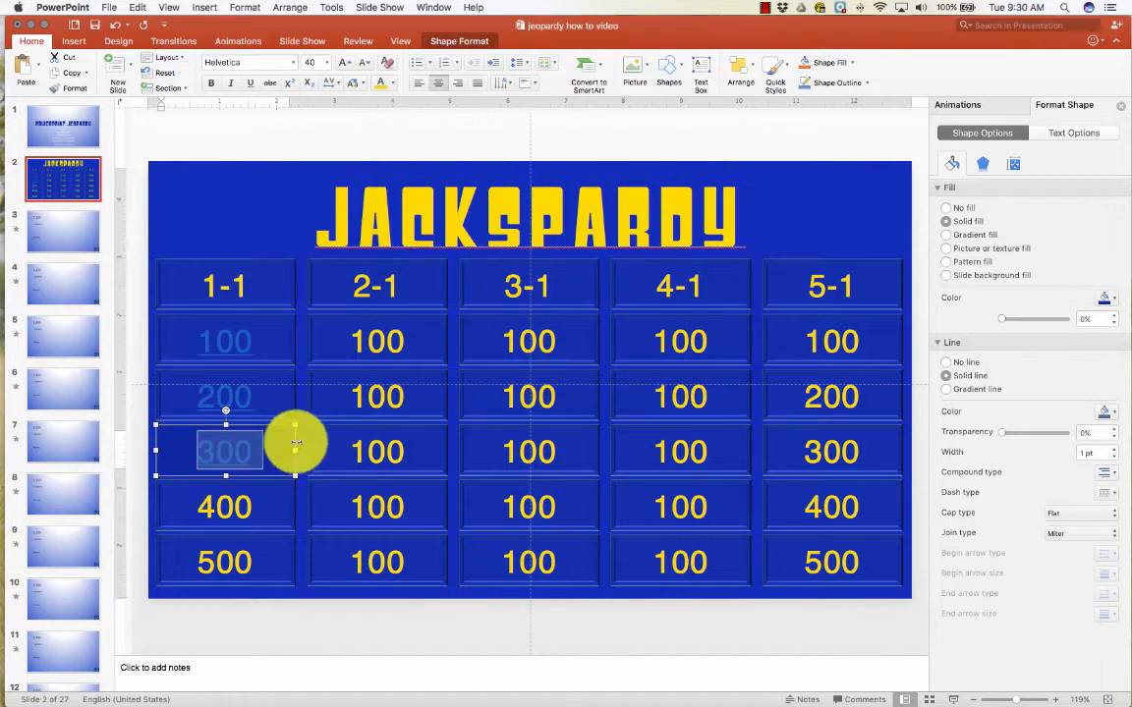
Step: Hyperlink the text 400 in the 1-1 column to slide "6. 1-400" in this document
double_click(209, 506)
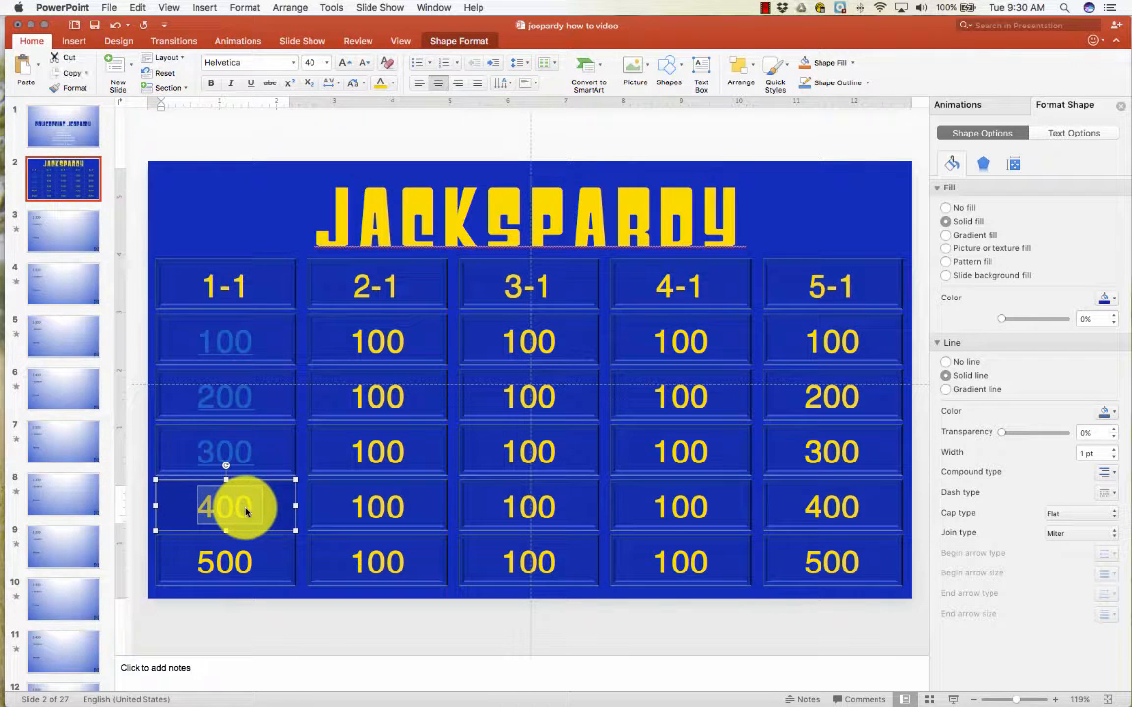
key(super+k)
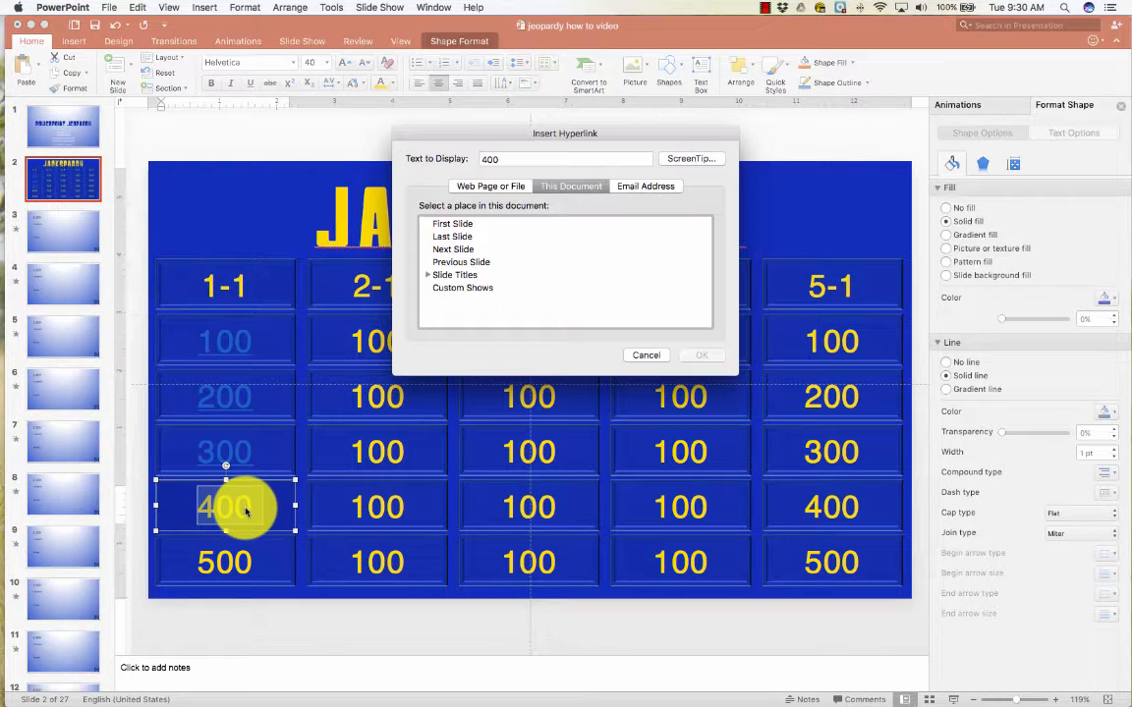
click(432, 277)
scroll(462, 280, down, 3)
click(465, 263)
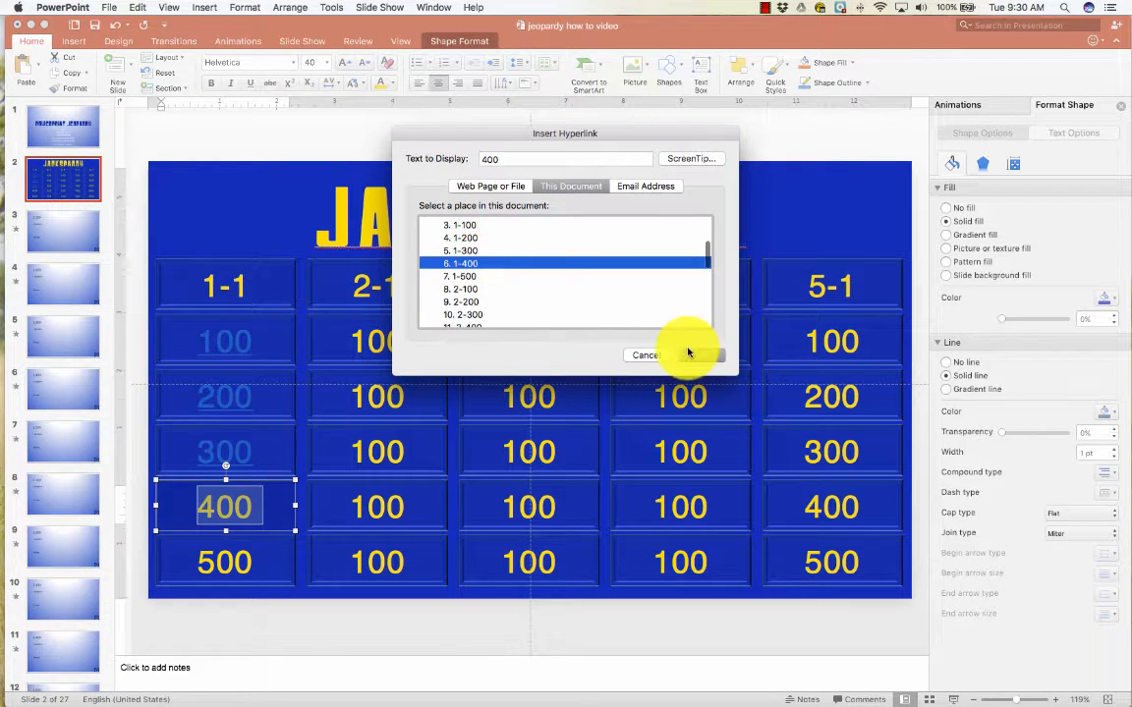
click(697, 354)
Step: Hyperlink the text 500 in the 1-1 column to slide "7. 1-500" in this document
click(209, 561)
drag(209, 561, 253, 561)
right_click(241, 563)
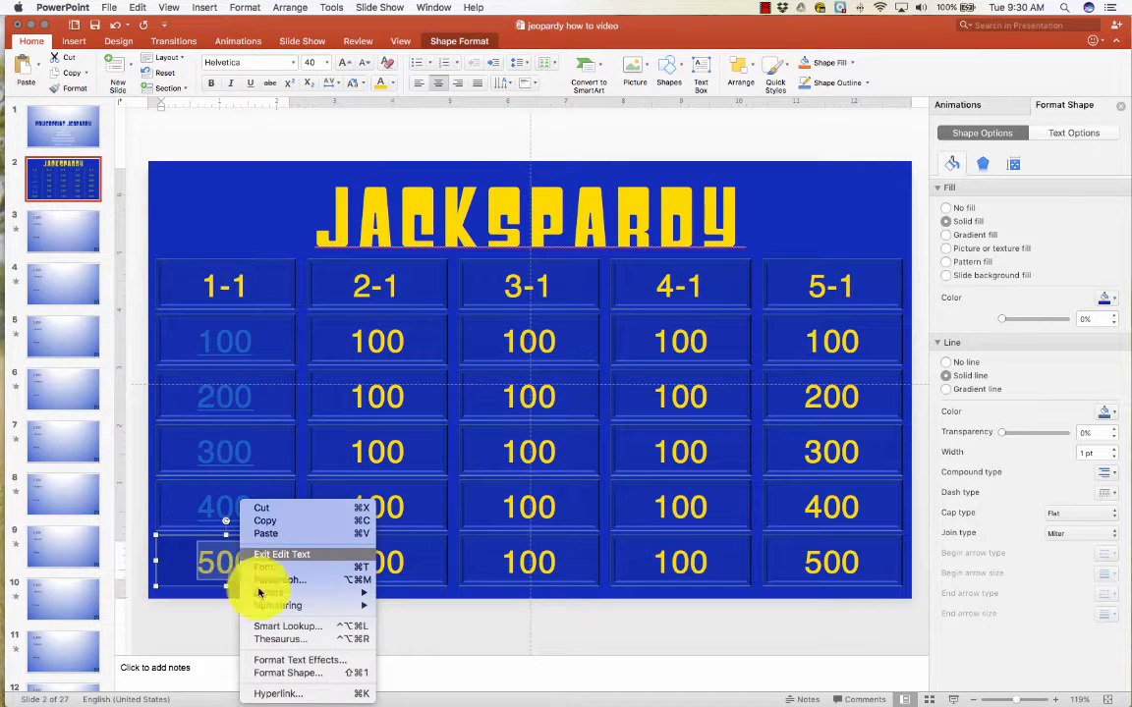
click(279, 693)
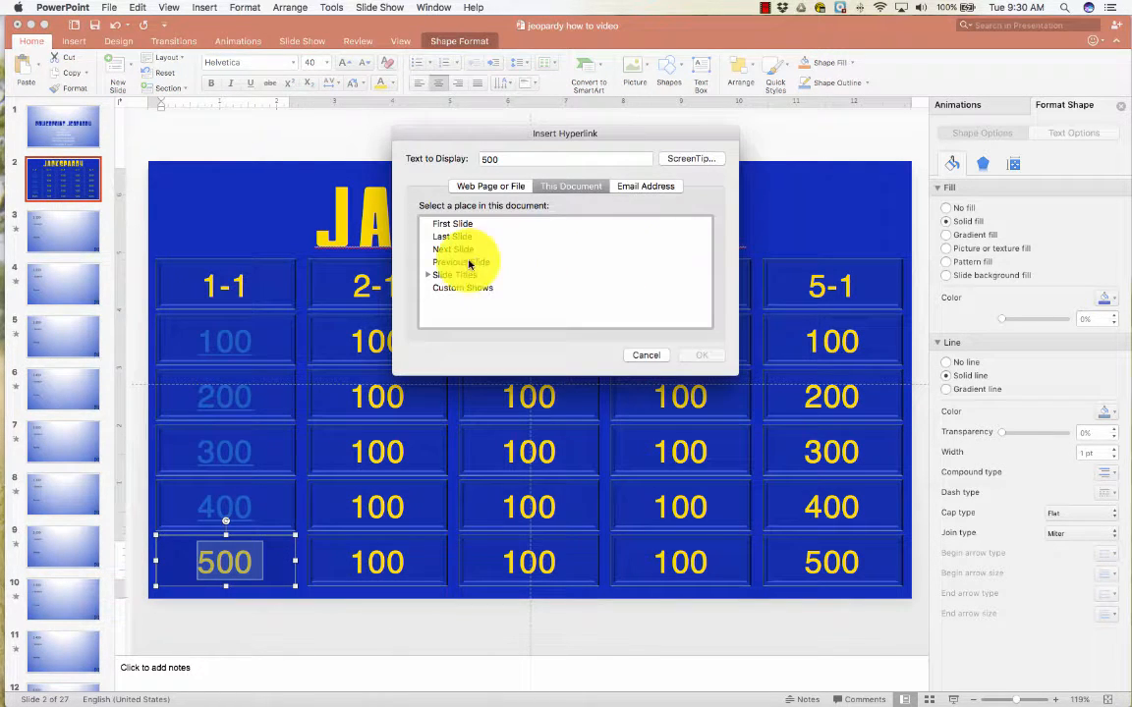
click(429, 275)
scroll(487, 274, down, 3)
scroll(487, 274, down, 2)
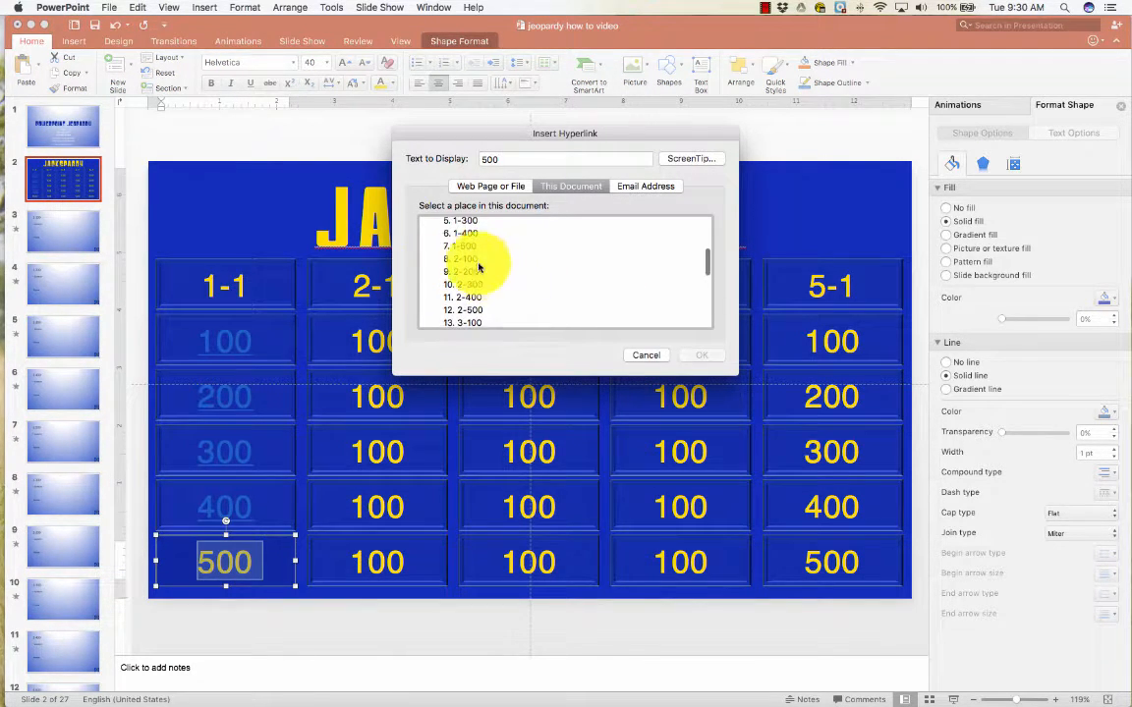
click(472, 246)
click(699, 356)
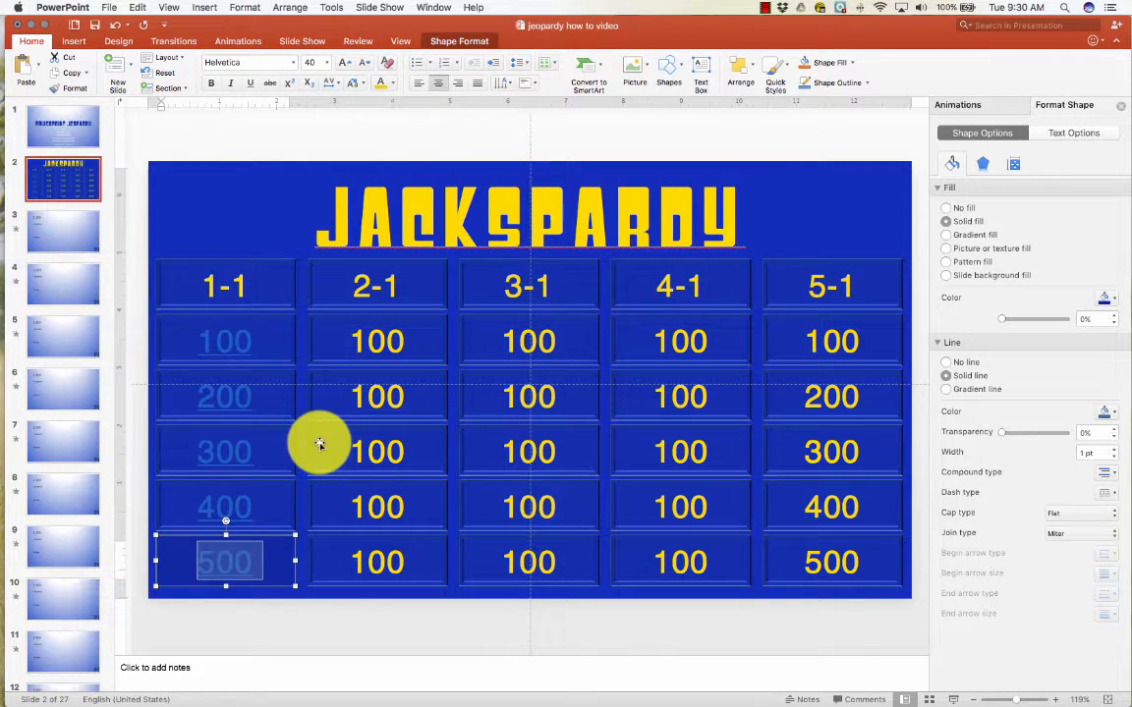
click(764, 8)
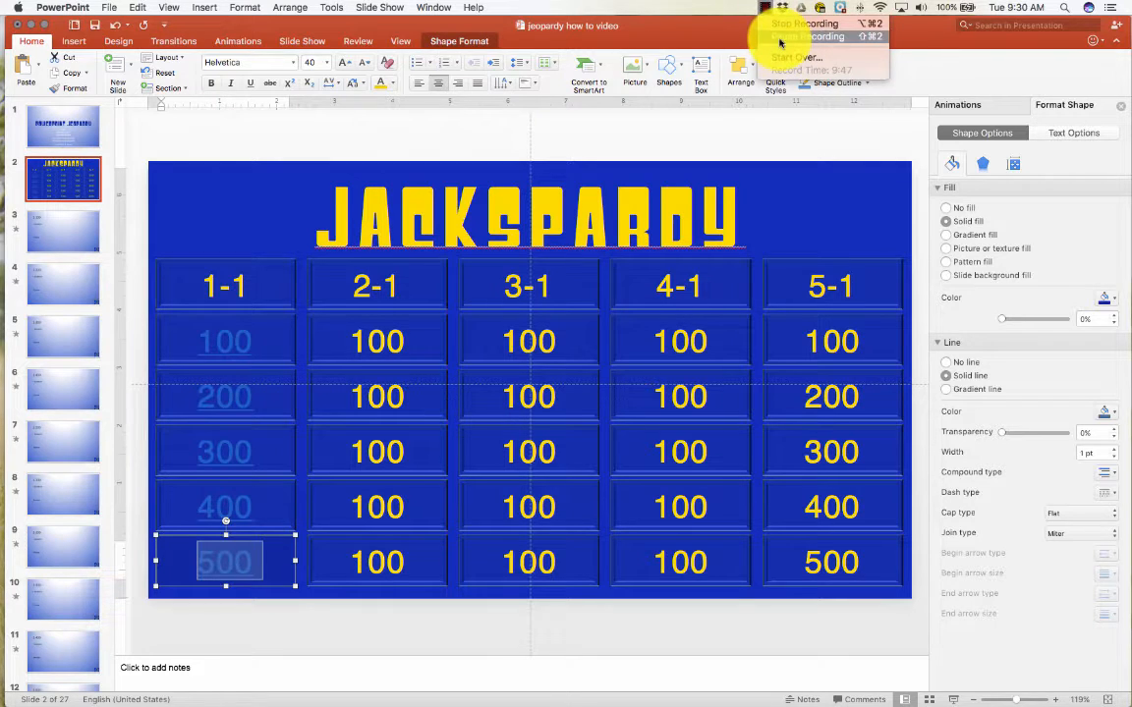
click(779, 38)
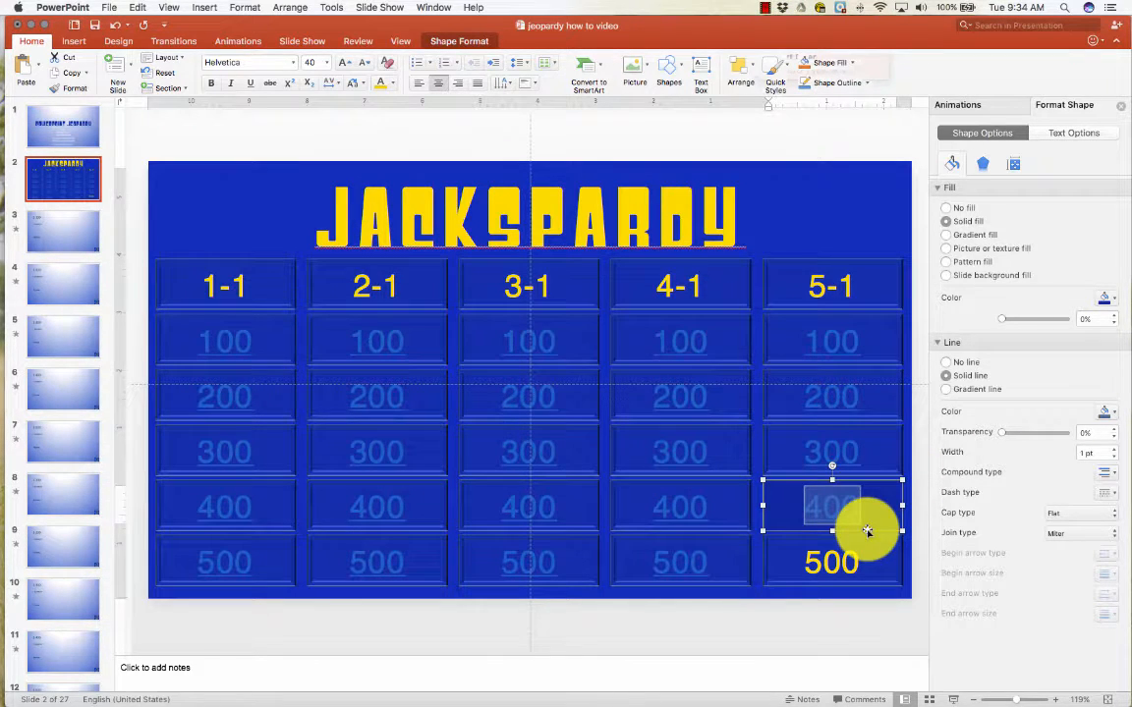
Step: Hyperlink the text 500 in the 5-1 column to the last slide in this document, 5-500
double_click(833, 561)
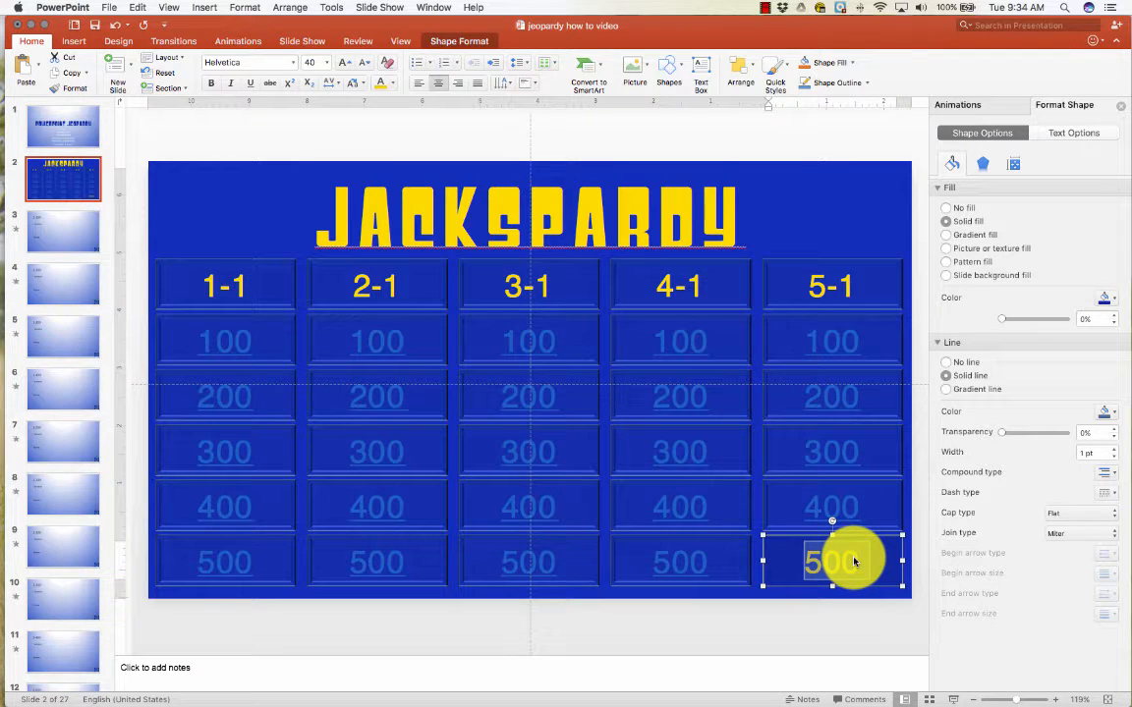
key(super+k)
click(429, 276)
scroll(444, 280, down, 10)
click(479, 308)
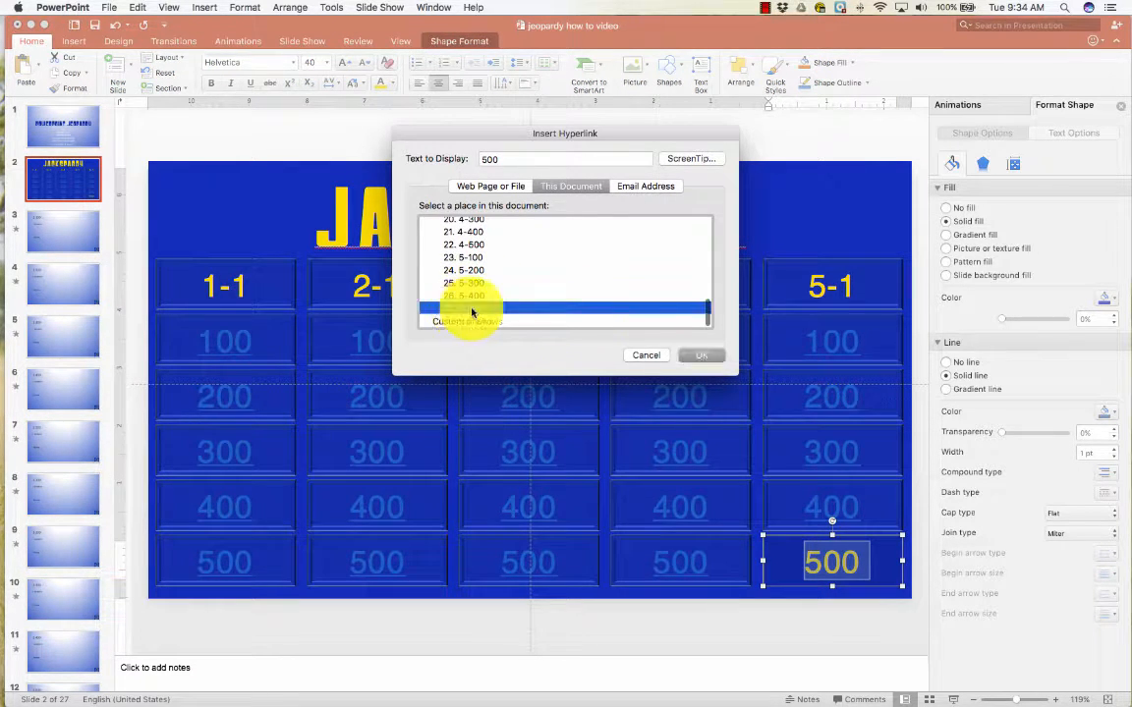
click(684, 363)
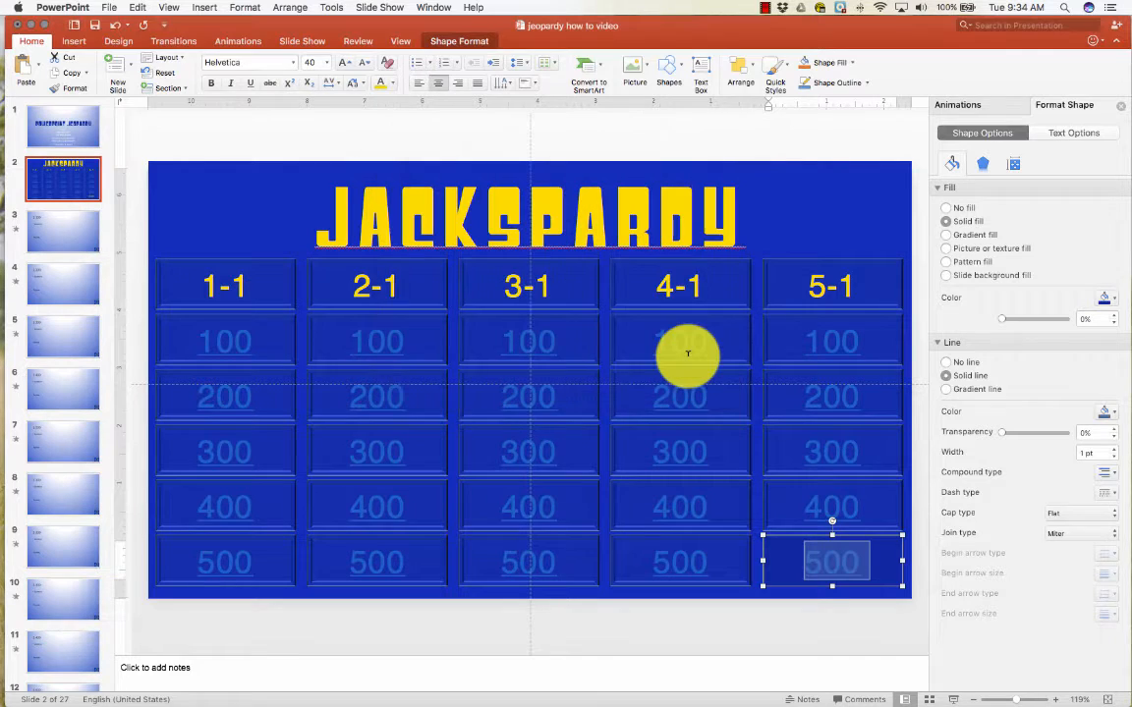
click(138, 291)
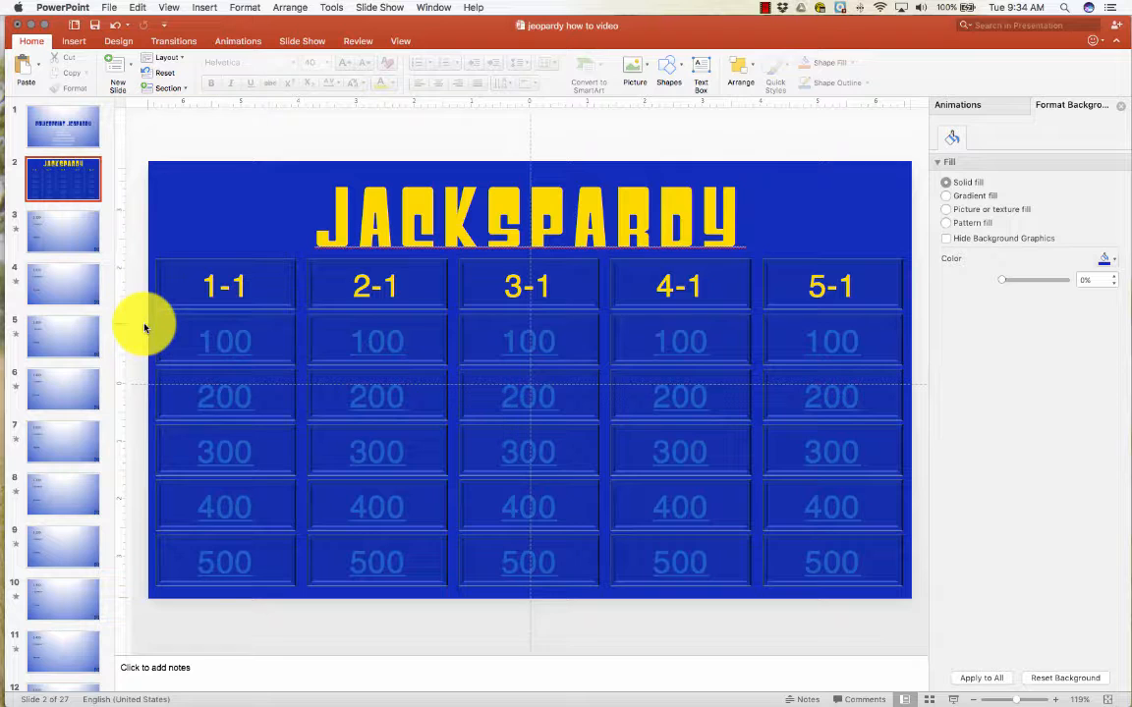
Step: Create and save custom theme colors as Custom 7, with the Hyperlink color sampled from the yellow title lettering (FFD711)
click(131, 44)
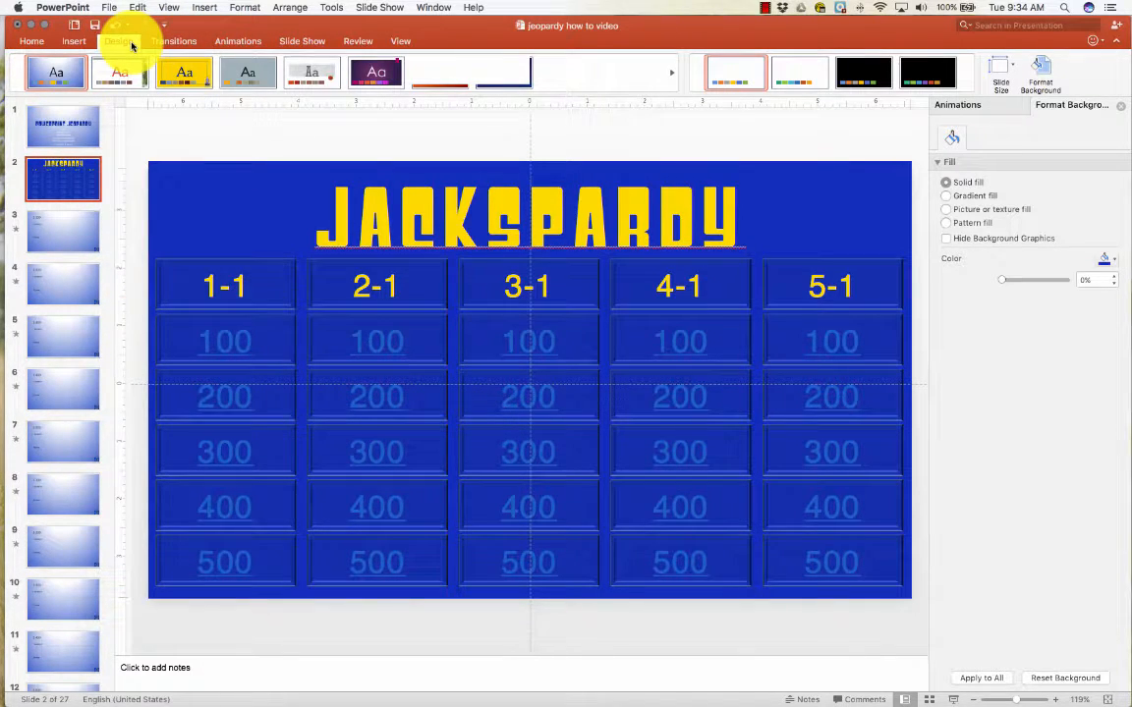
click(831, 98)
mouse_move(751, 168)
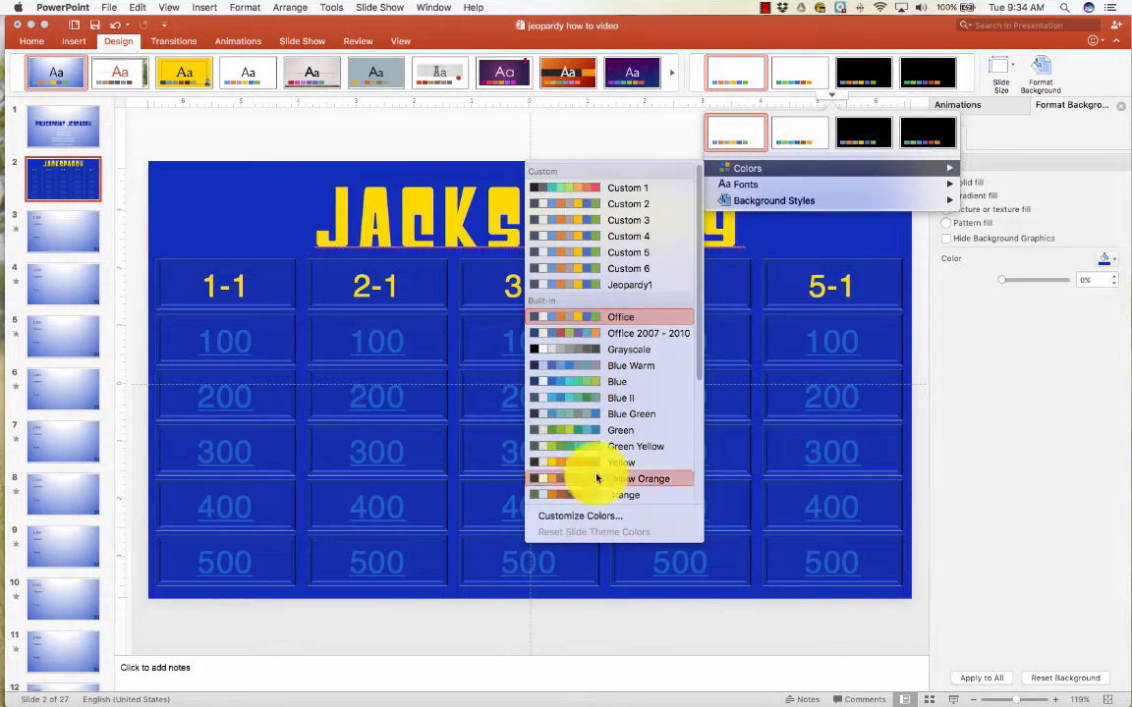
click(590, 519)
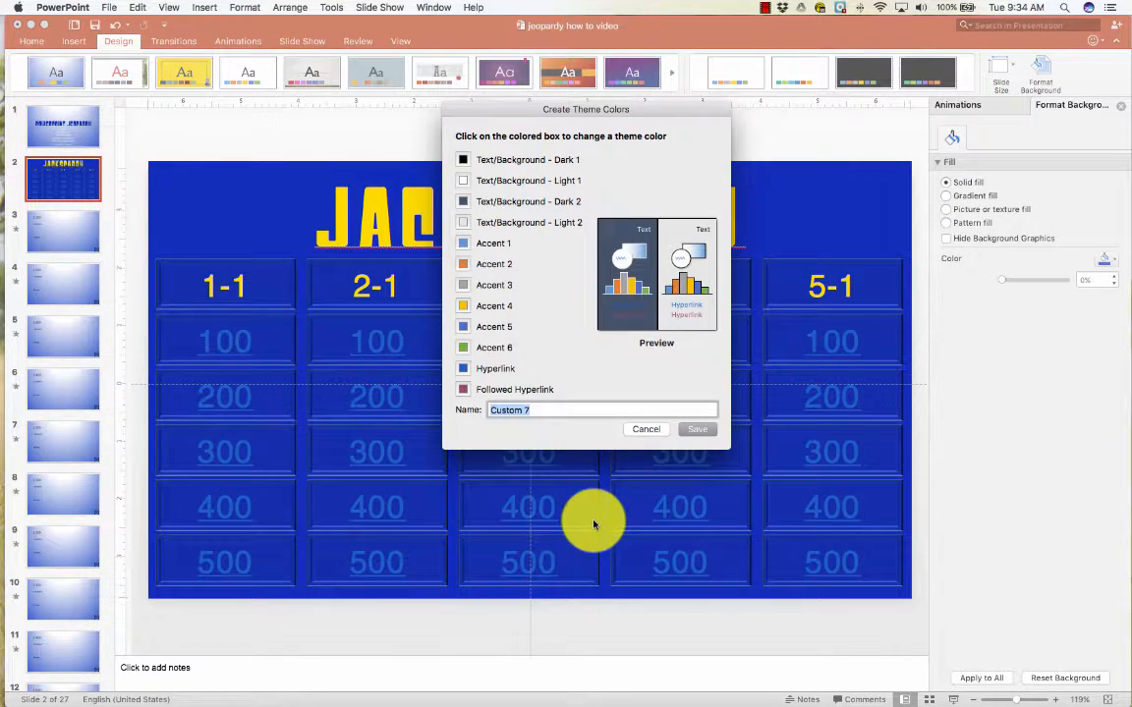
click(468, 370)
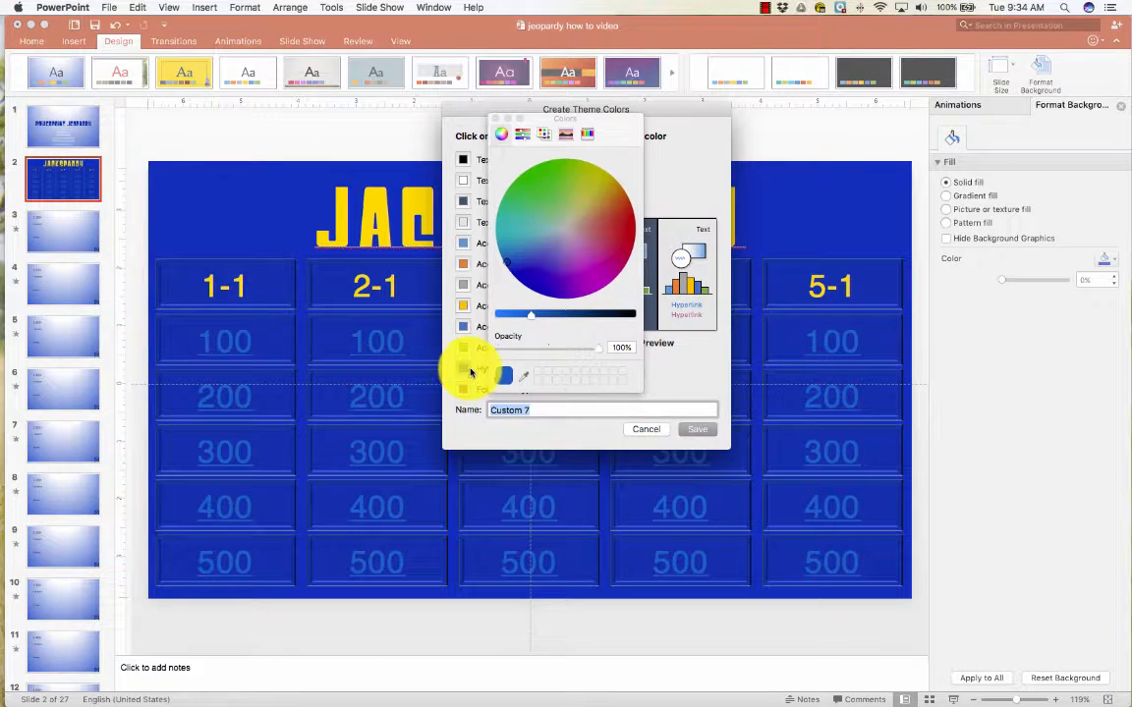
click(522, 134)
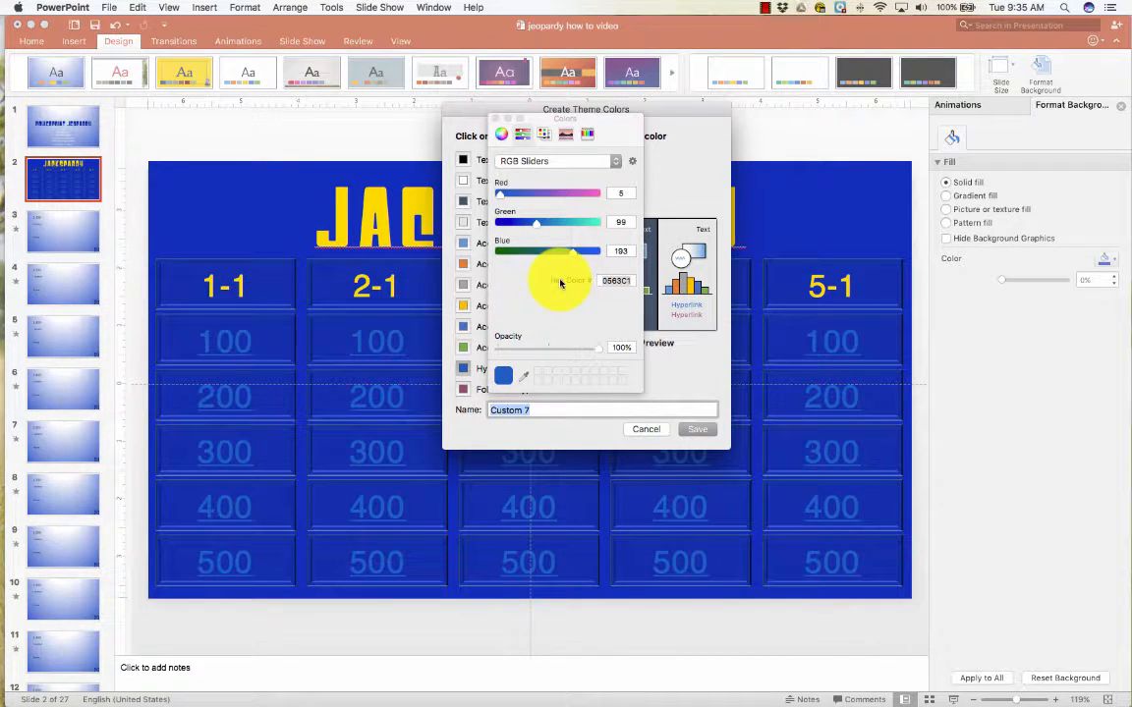
click(526, 377)
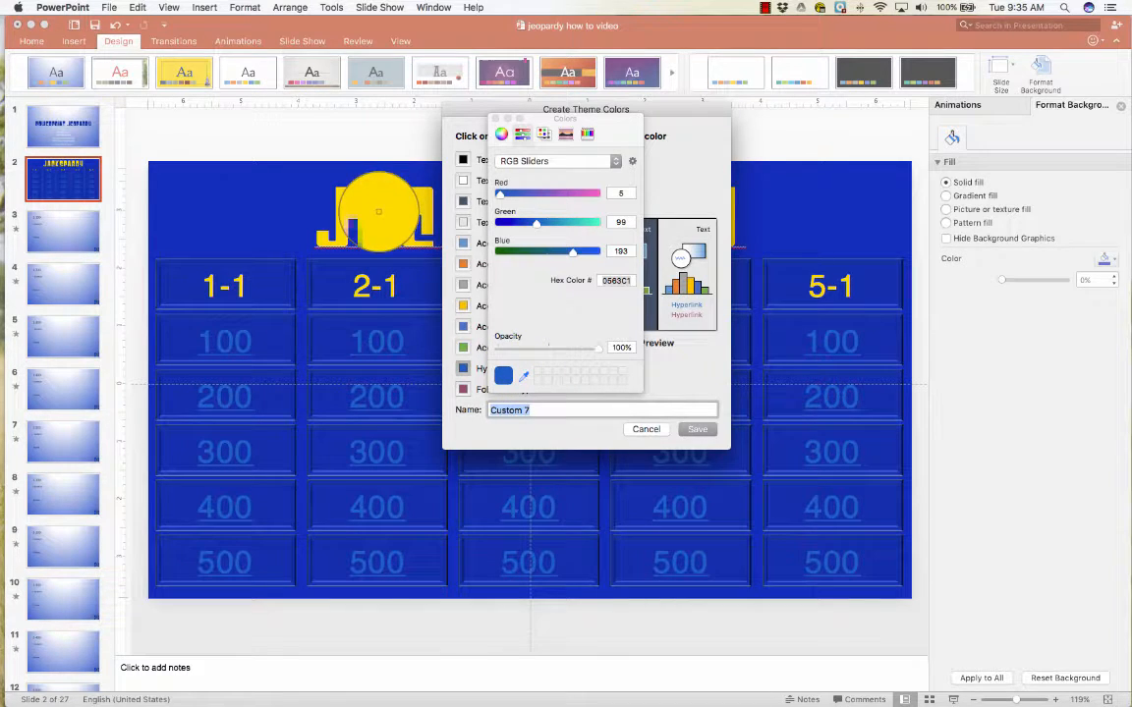
click(373, 204)
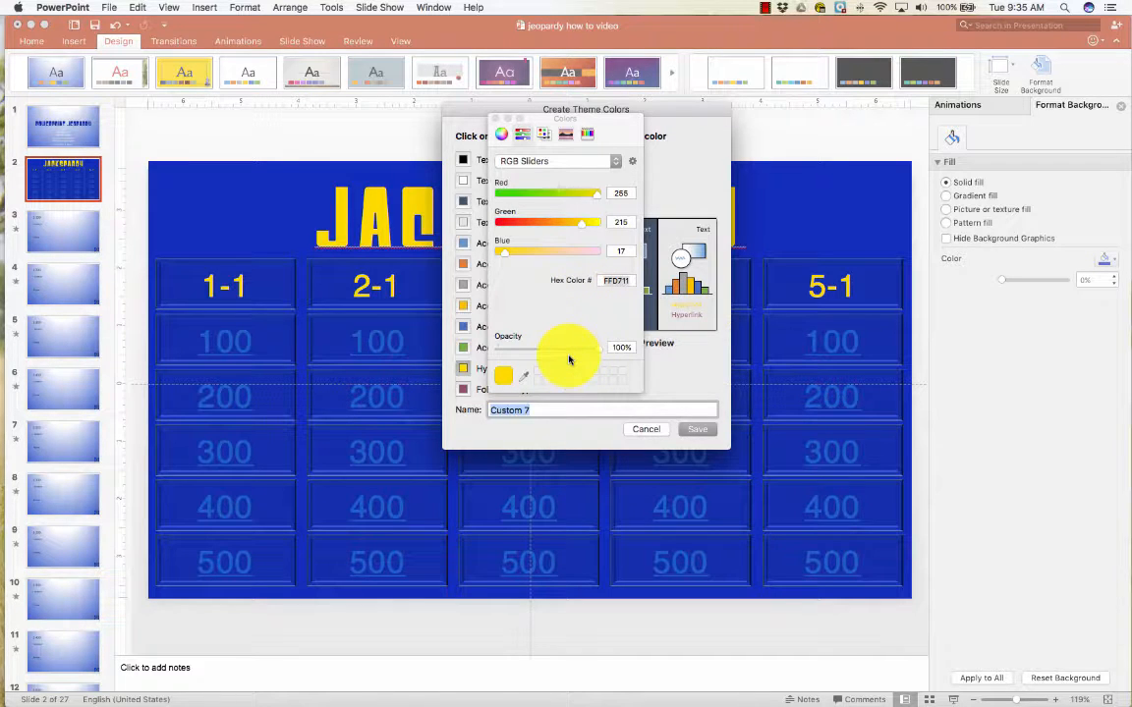
click(691, 429)
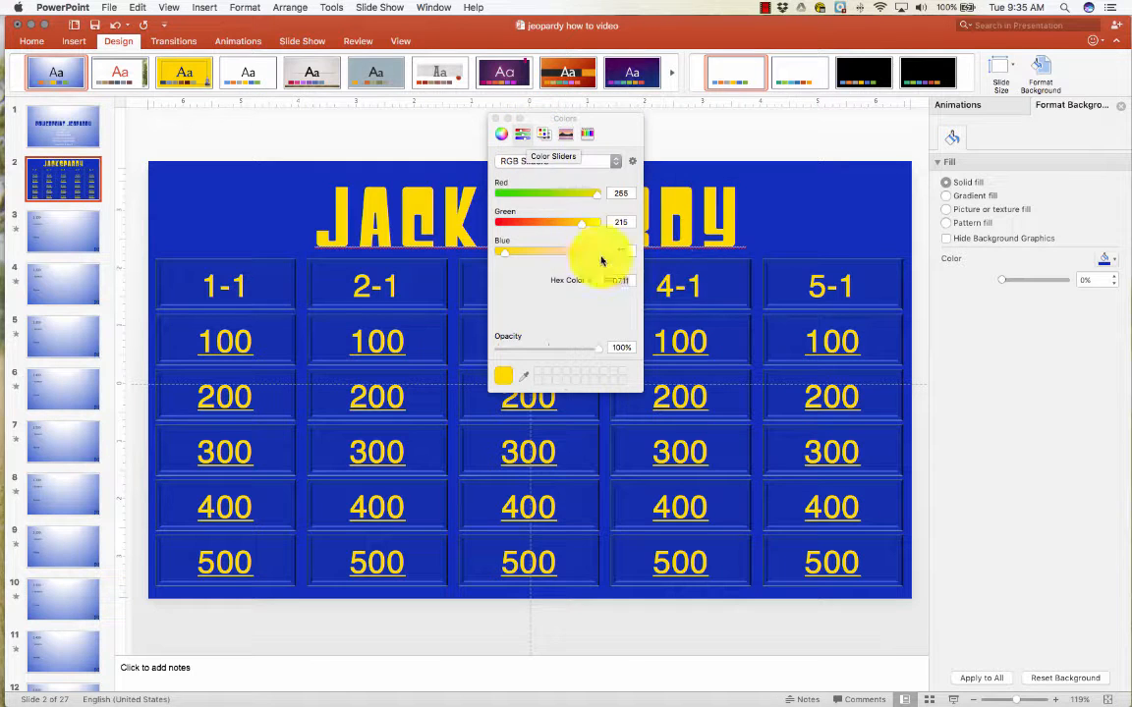
click(497, 120)
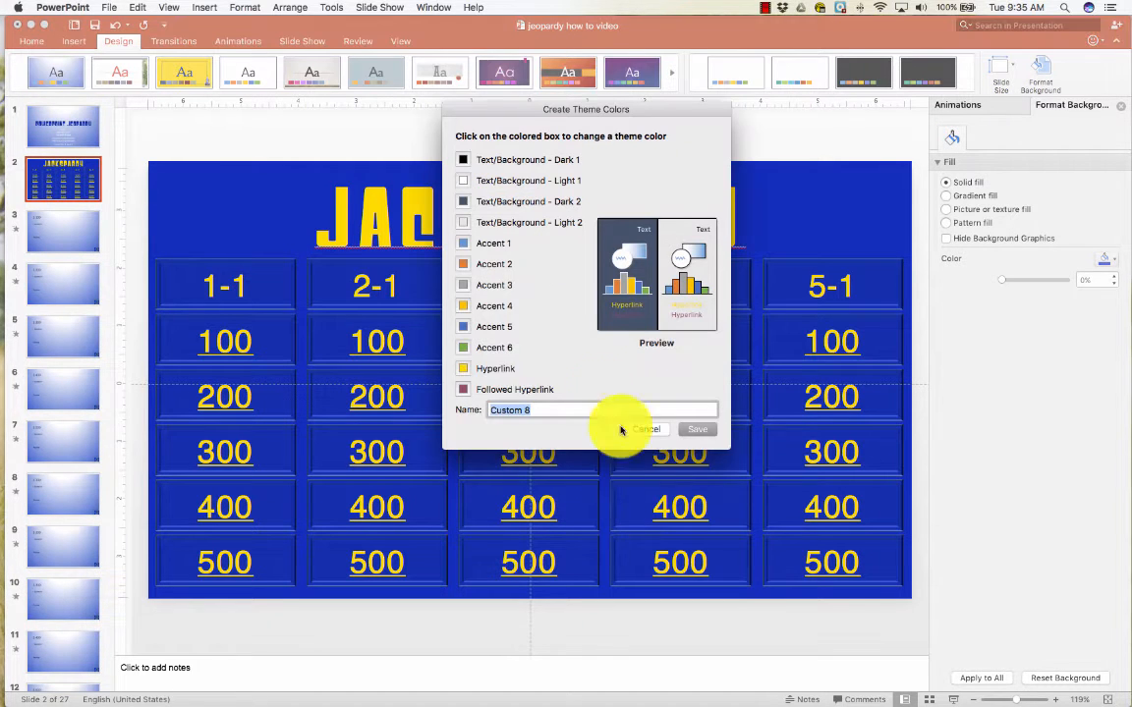
Step: Set the Followed Hyperlink theme color to the board's blue (053AAB), sampled from the 1-1 cell, and save the theme colors as Jackspardy
click(464, 388)
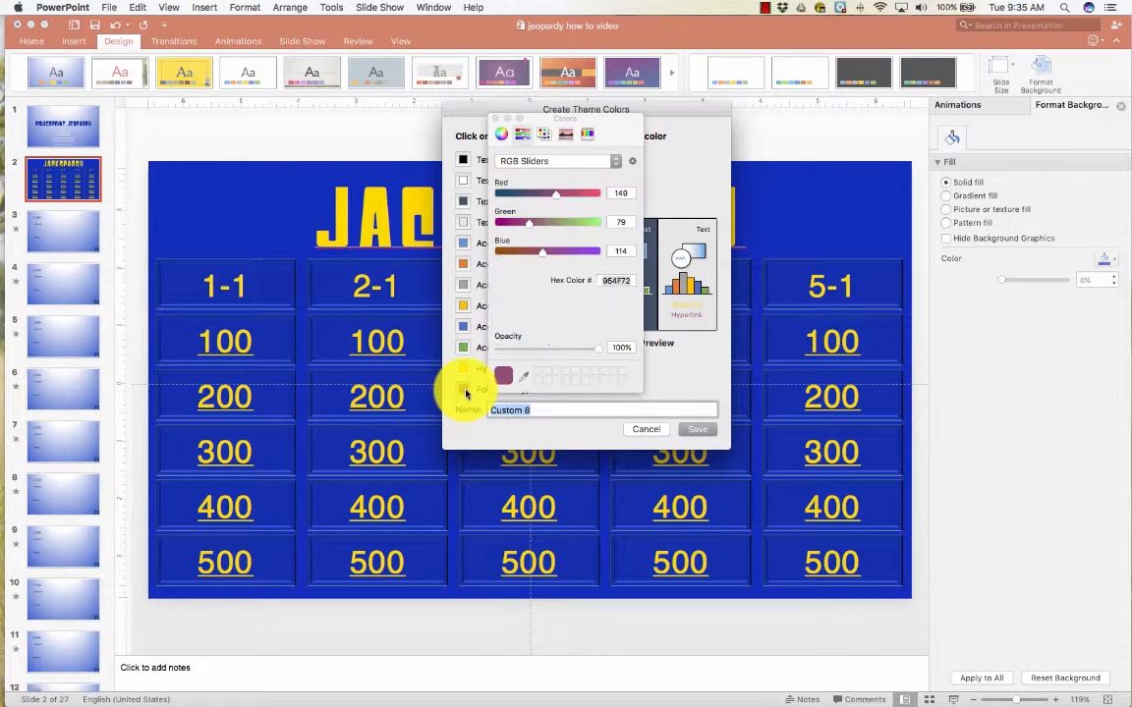
click(523, 378)
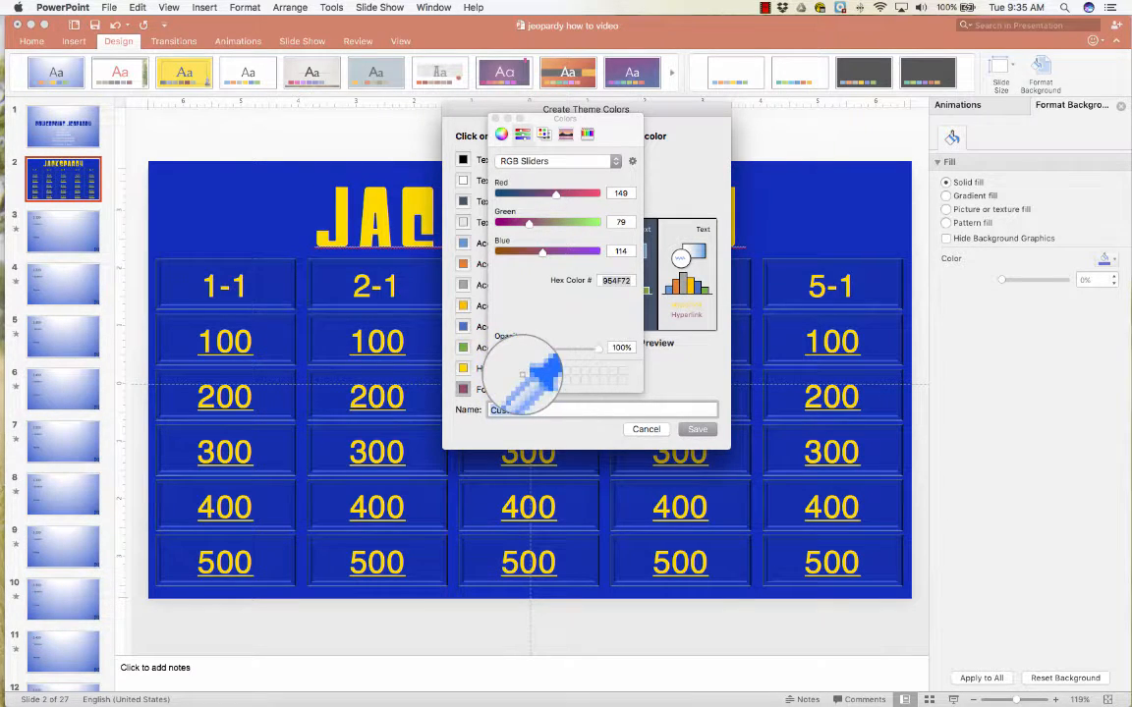
click(278, 283)
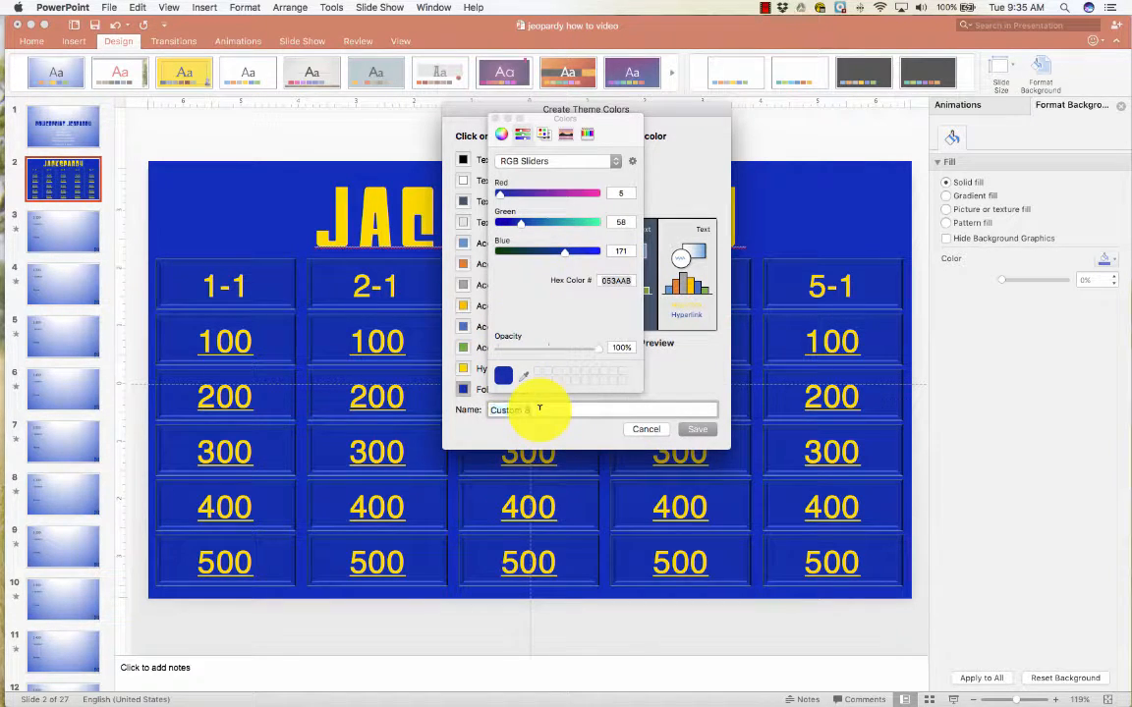
drag(539, 407, 488, 407)
text(Jackspardy)
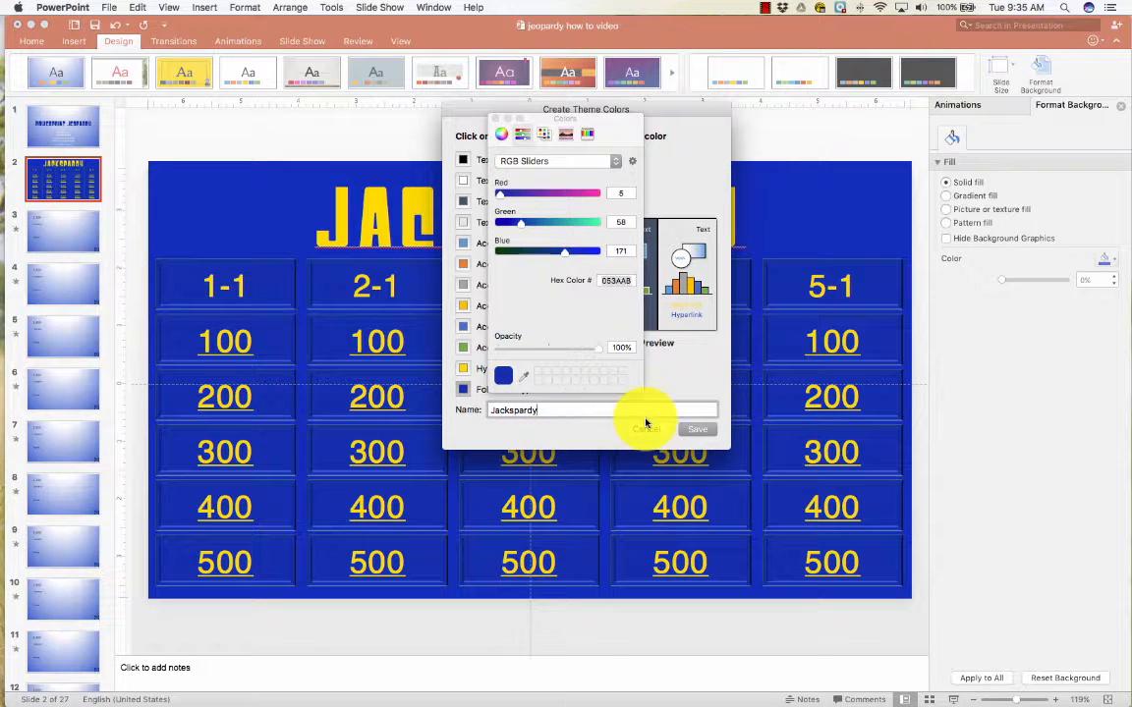
click(695, 430)
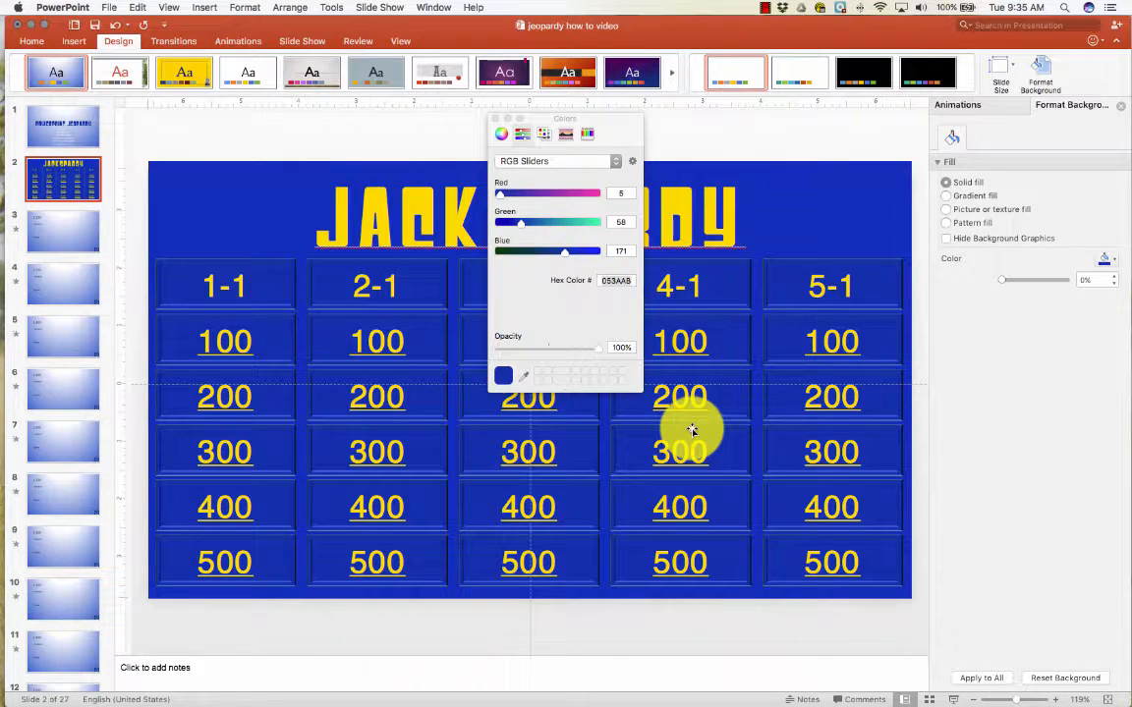
click(496, 118)
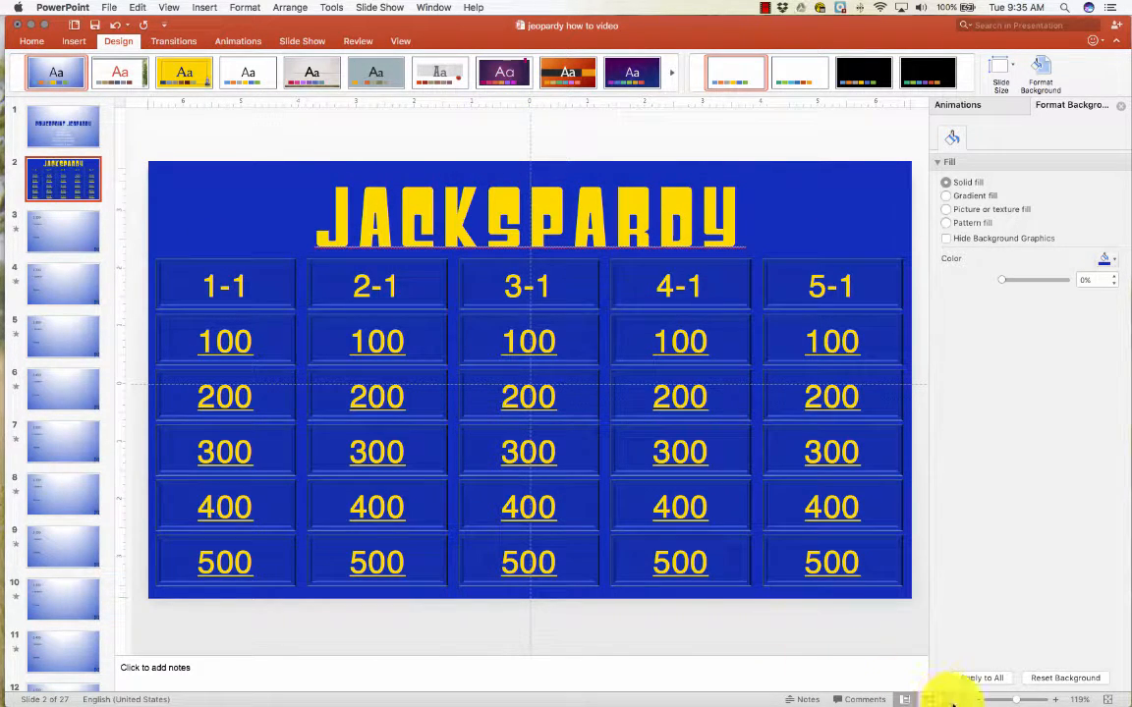
Step: Play the slide show from the board, follow the 100 link in column 1-1, reveal the question and return to the board
click(950, 699)
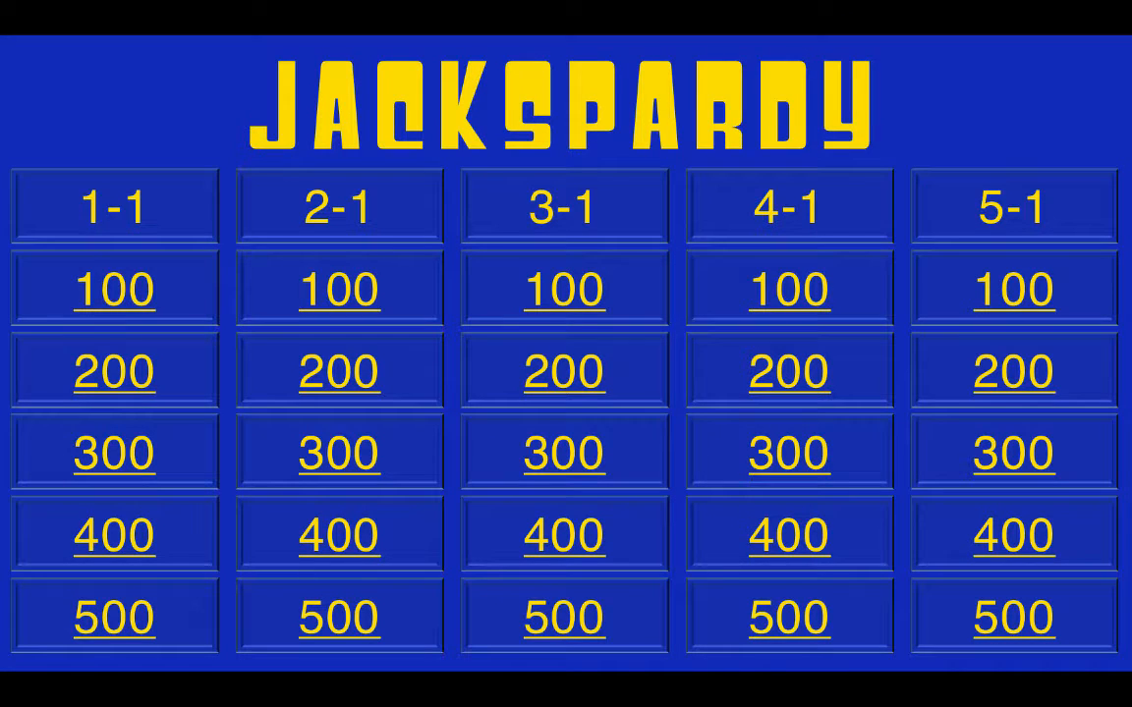
click(104, 297)
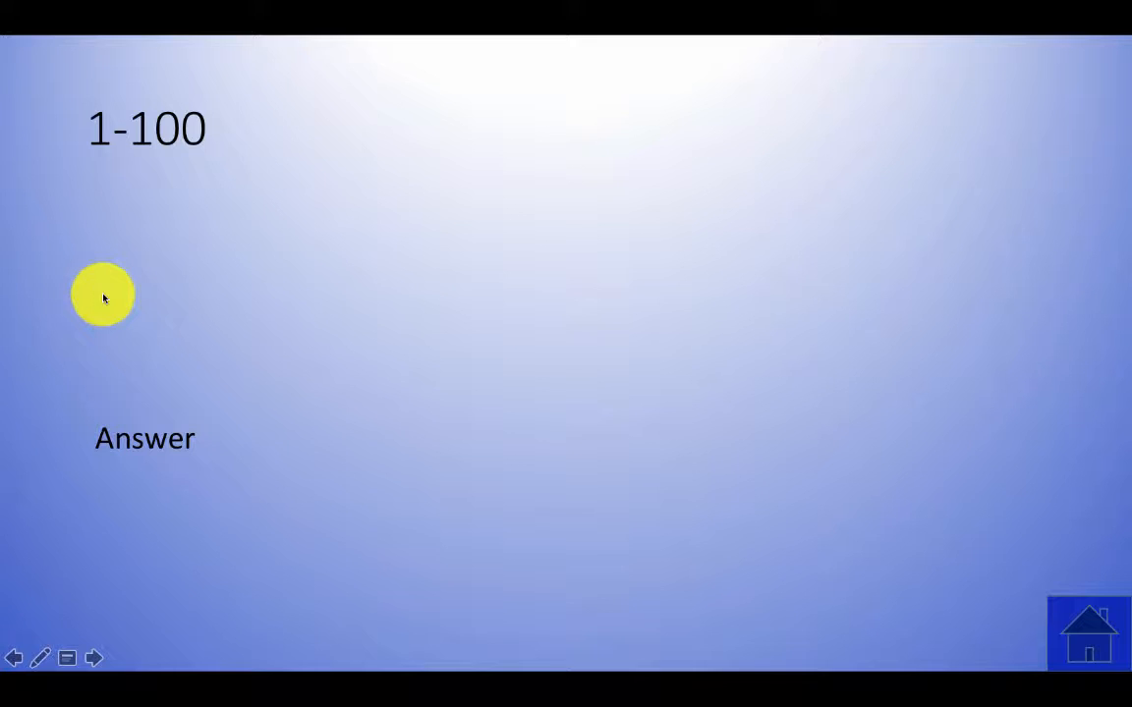
click(128, 356)
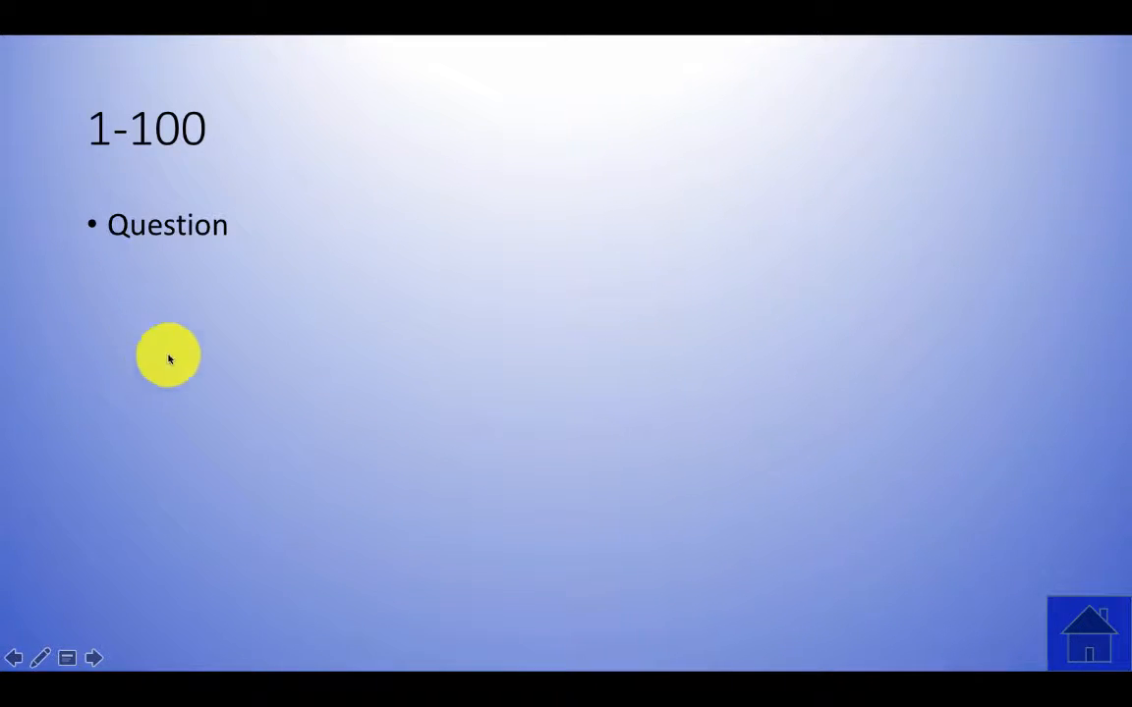
click(1088, 634)
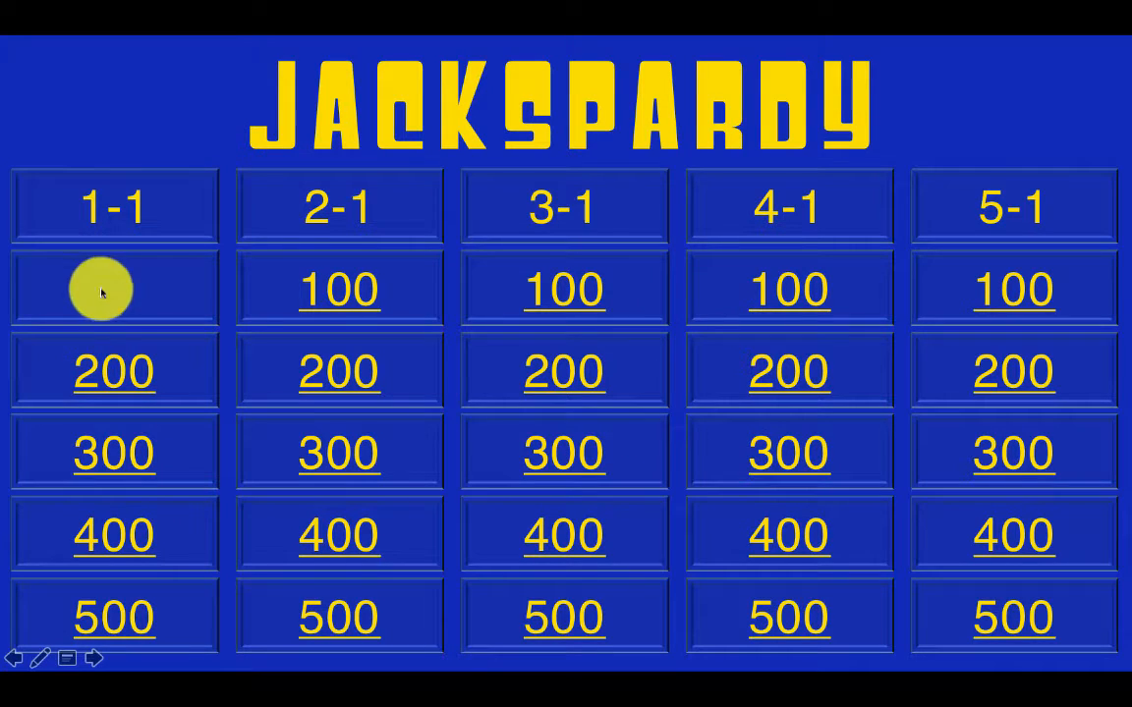
Step: Test the 200 link in column 1-1, return to the board and follow the 300 link in column 3-1
click(123, 376)
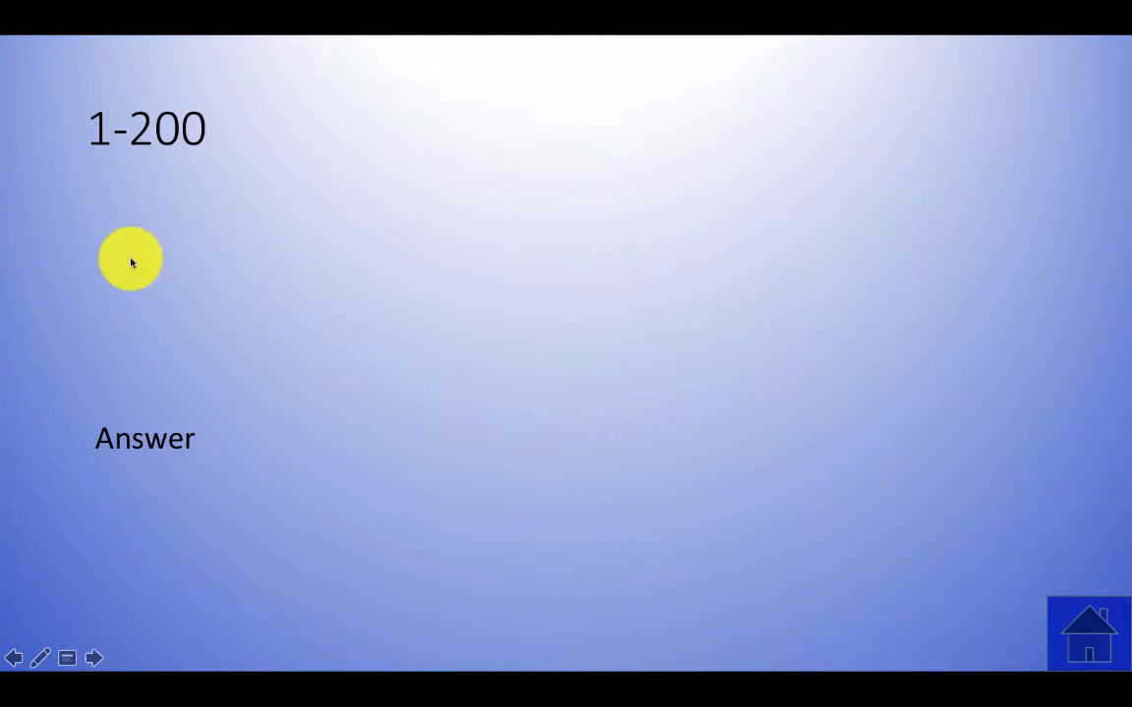
click(129, 356)
click(1089, 634)
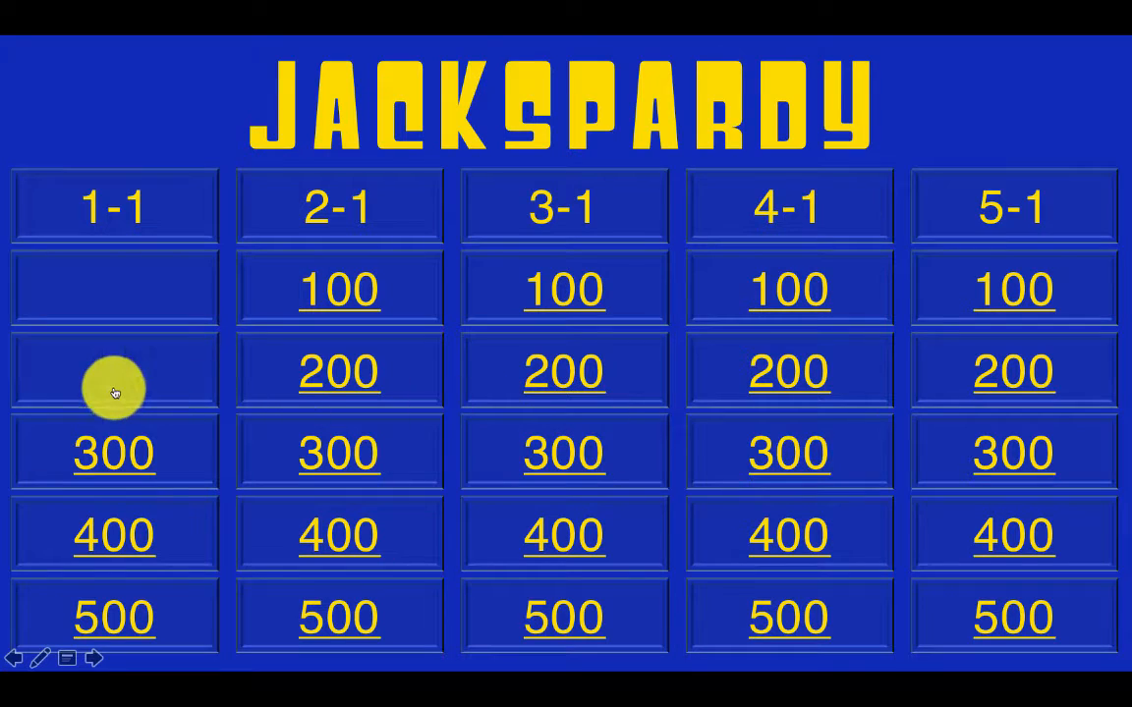
click(566, 454)
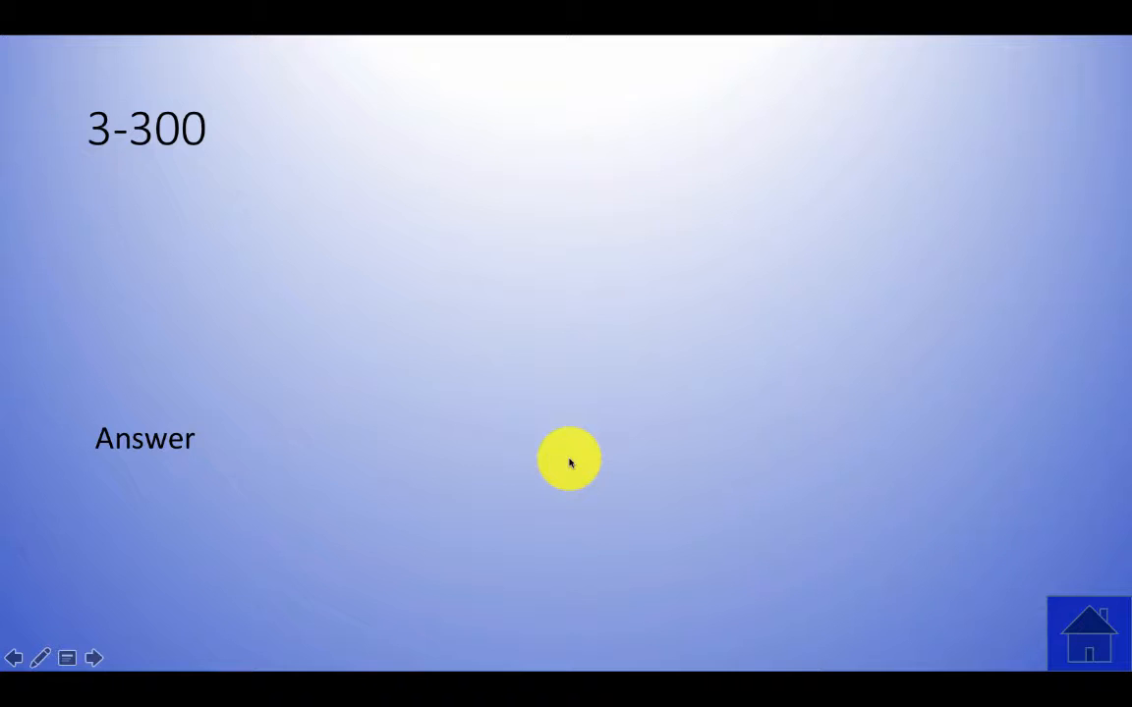